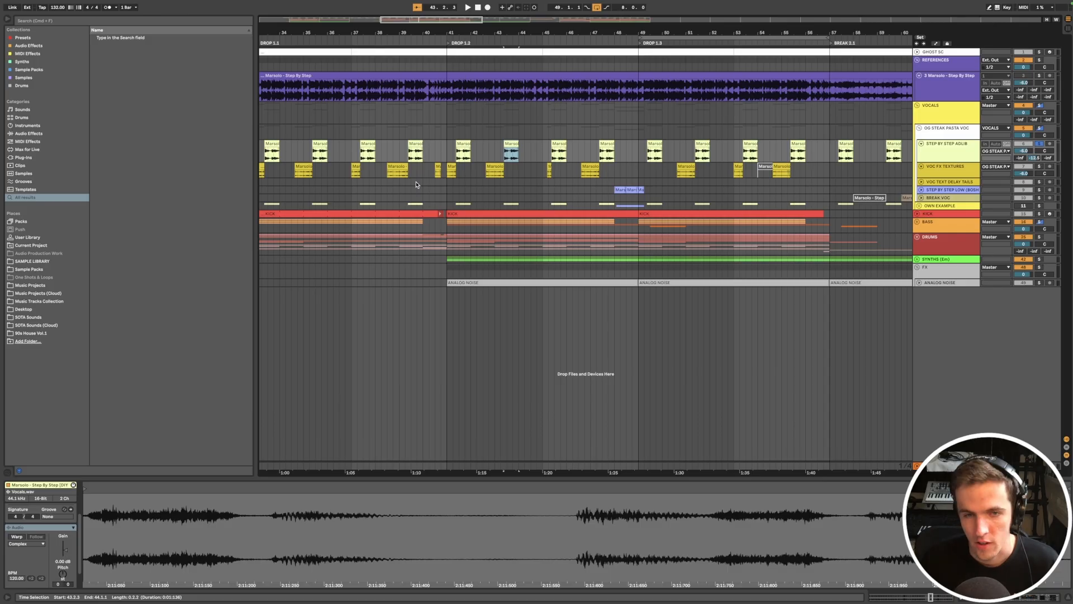
- Examine the vocal clips on the STEP BY STEP ADLIB and VOC FX TEXTURES tracks in the arrangement
click(461, 153)
scroll(459, 162, up, 3)
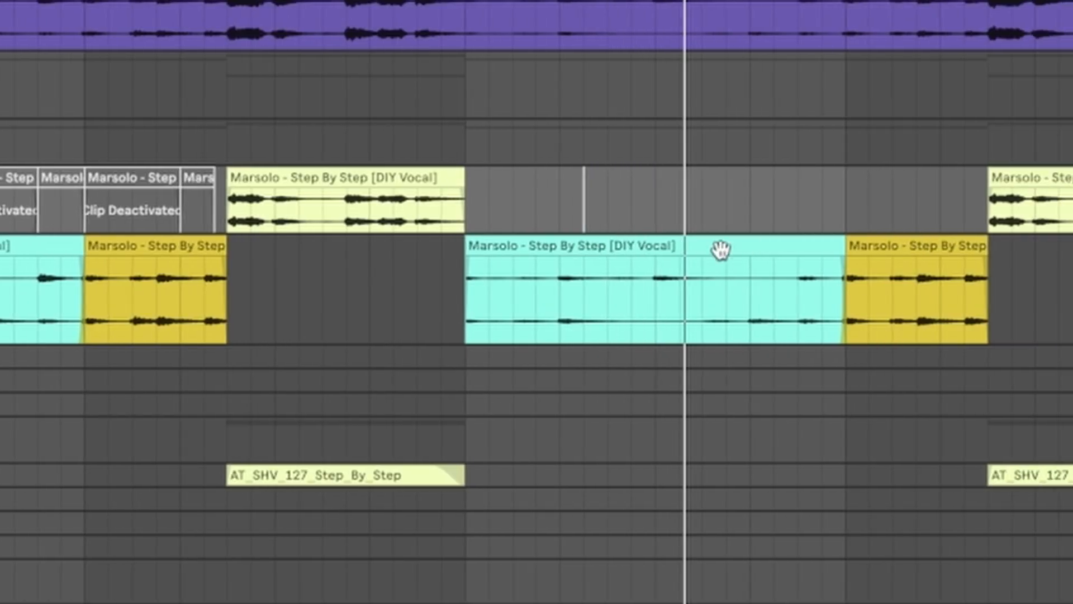
click(726, 247)
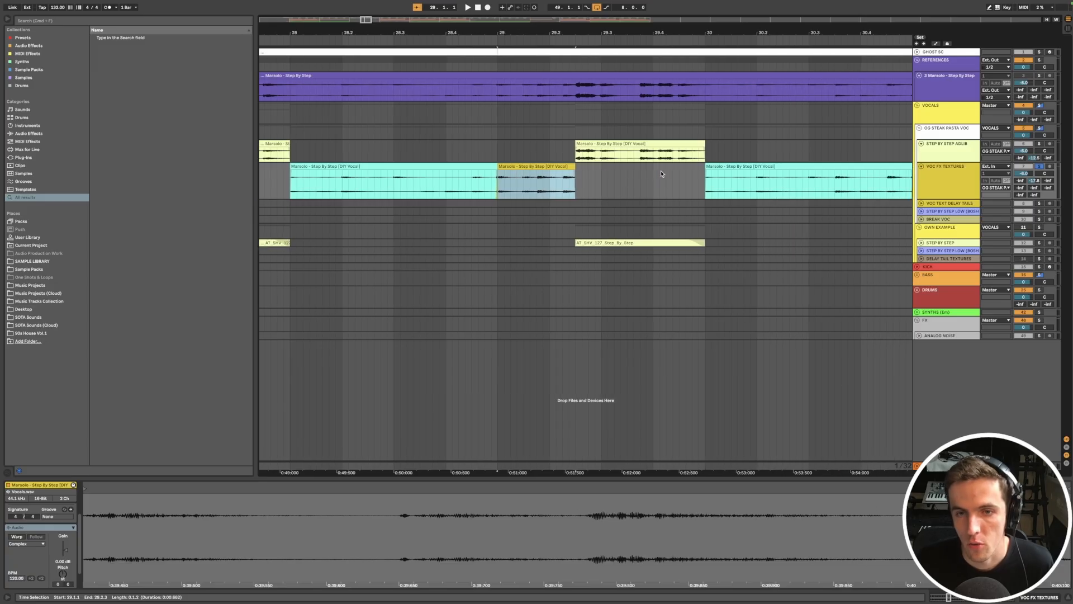
scroll(661, 173, down, 5)
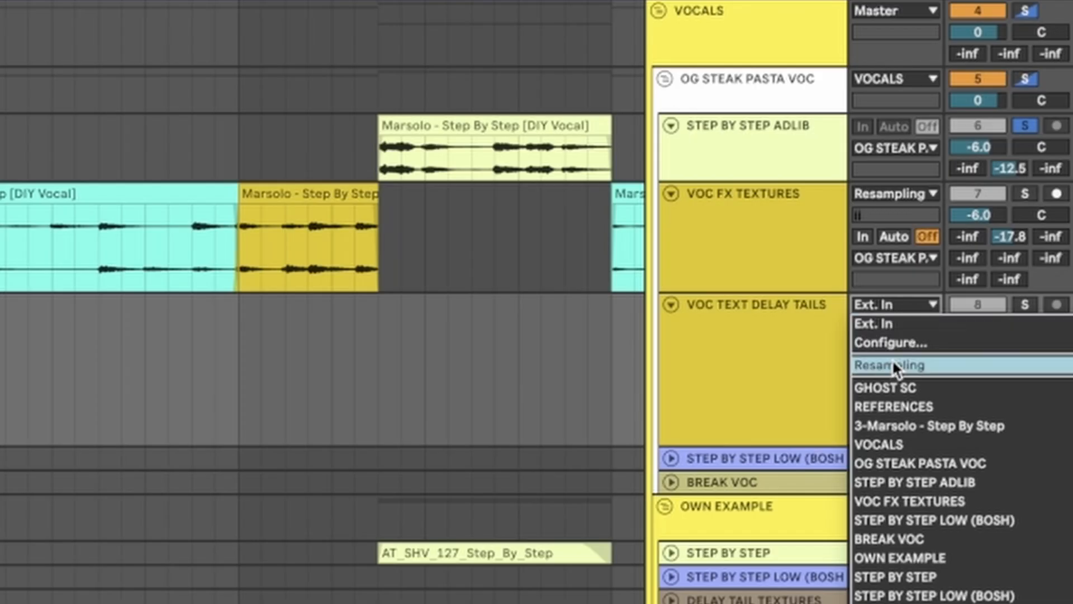
- Choose Resampling as the audio input of the VOC TEXT DELAY TAILS track
click(883, 364)
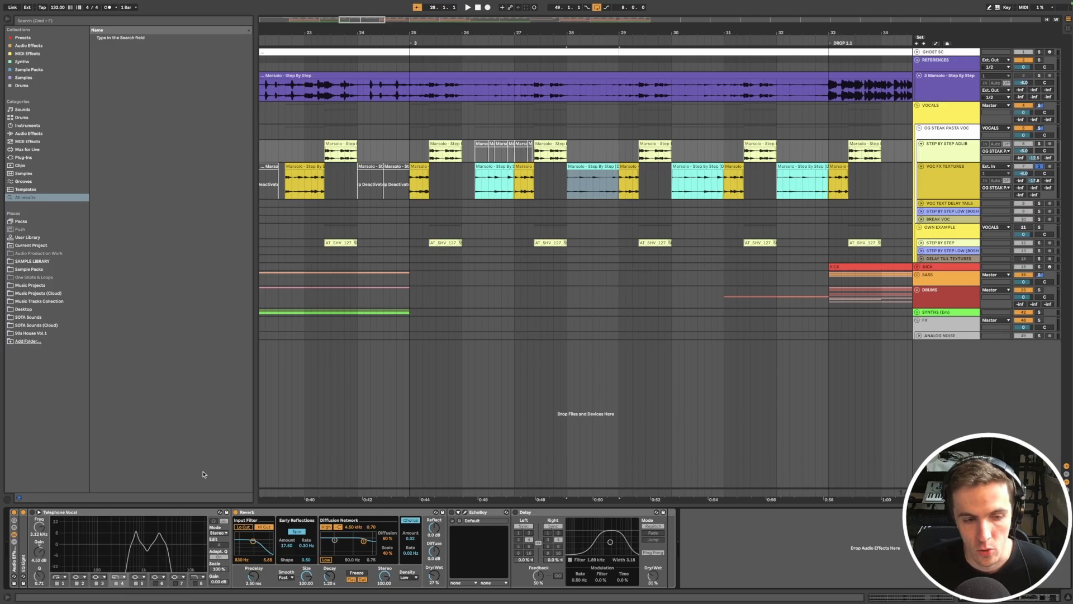
- Set the Delay's Dry/Wet to 74 % in the vocal adlib's effect chain
click(146, 514)
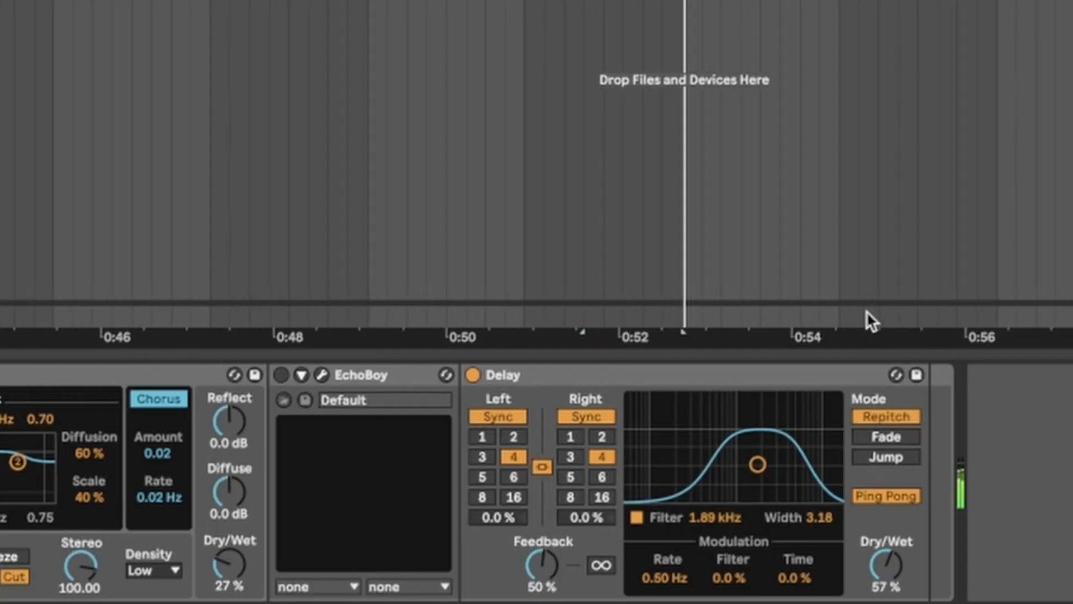
drag(893, 544, 893, 564)
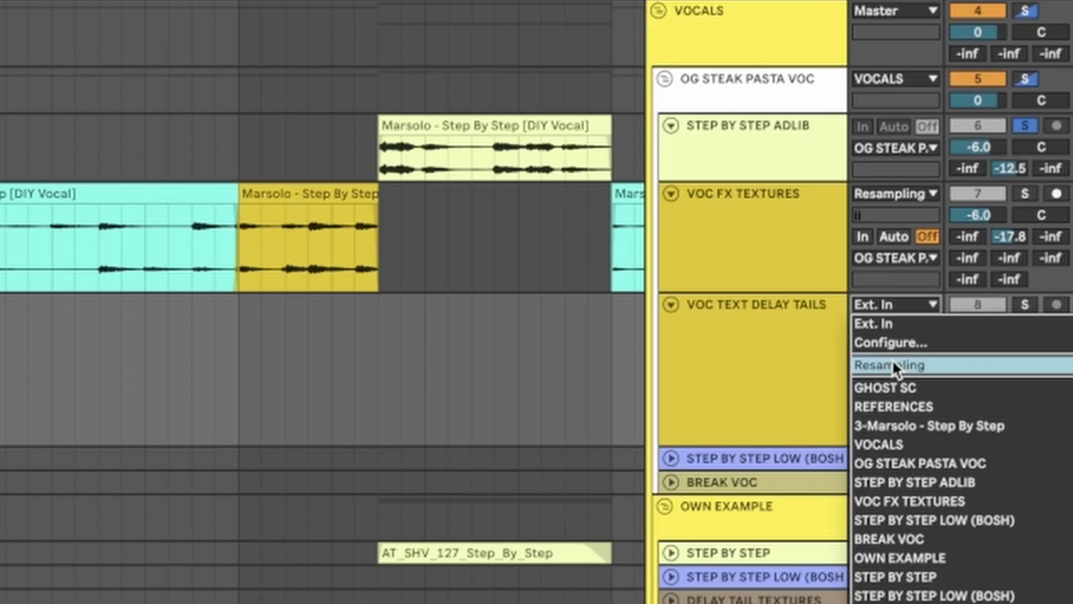
- Set the VOC TEXT DELAY TAILS track to record from Resampling, arm it and mark a section of the recorded delay tail
click(892, 364)
click(863, 304)
click(1055, 262)
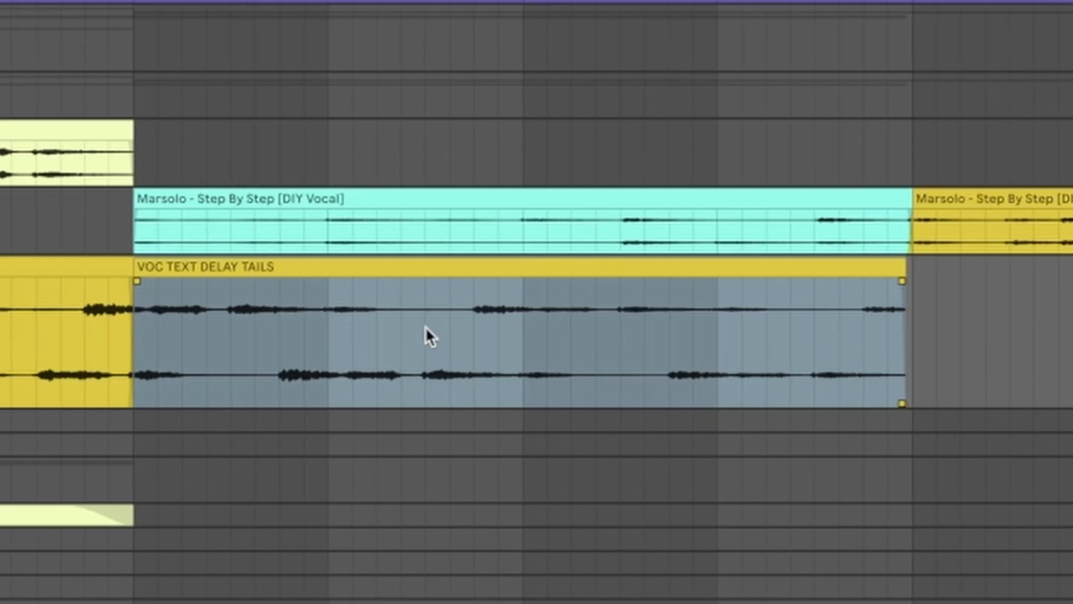
drag(474, 336, 333, 361)
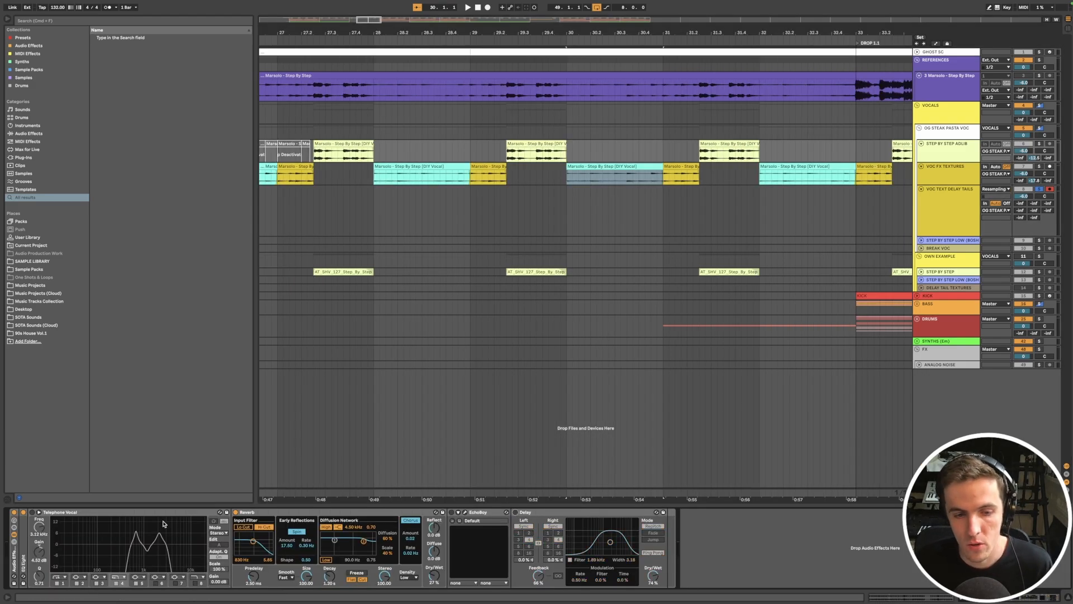
- Open EchoBoy on the adlib track and audition echo styles including Space Echo, Tube Tape, Cheap Tape, Memory Man and DM-2
click(463, 512)
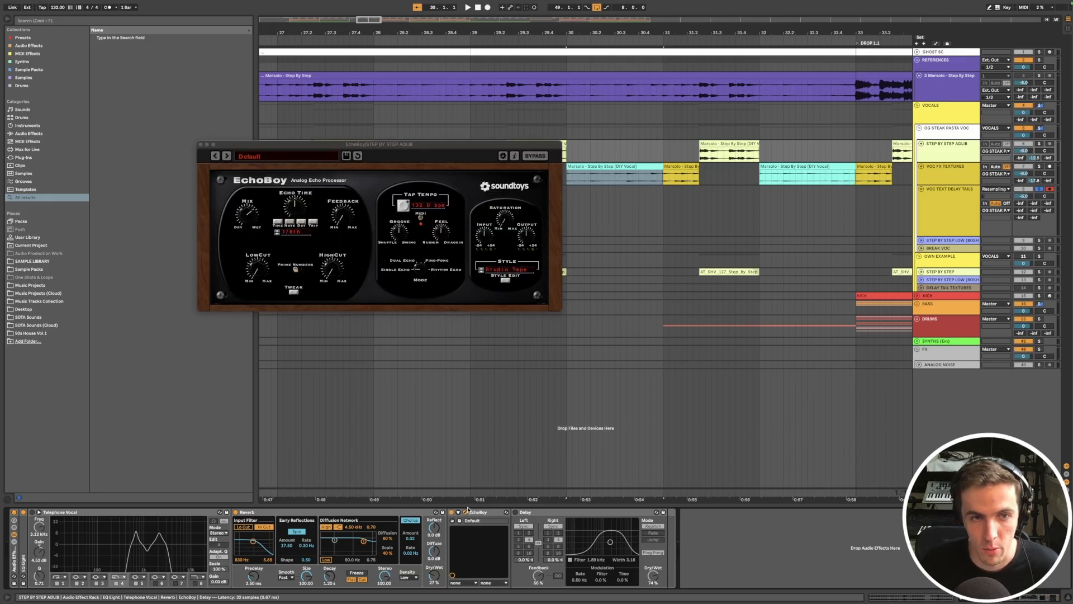
drag(436, 68, 482, 109)
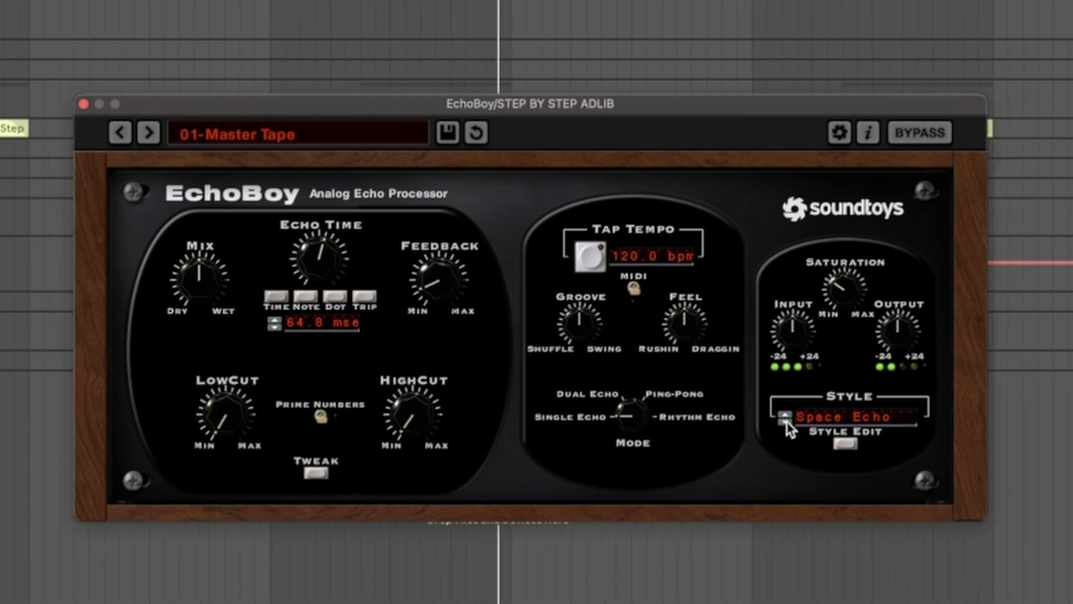
click(785, 421)
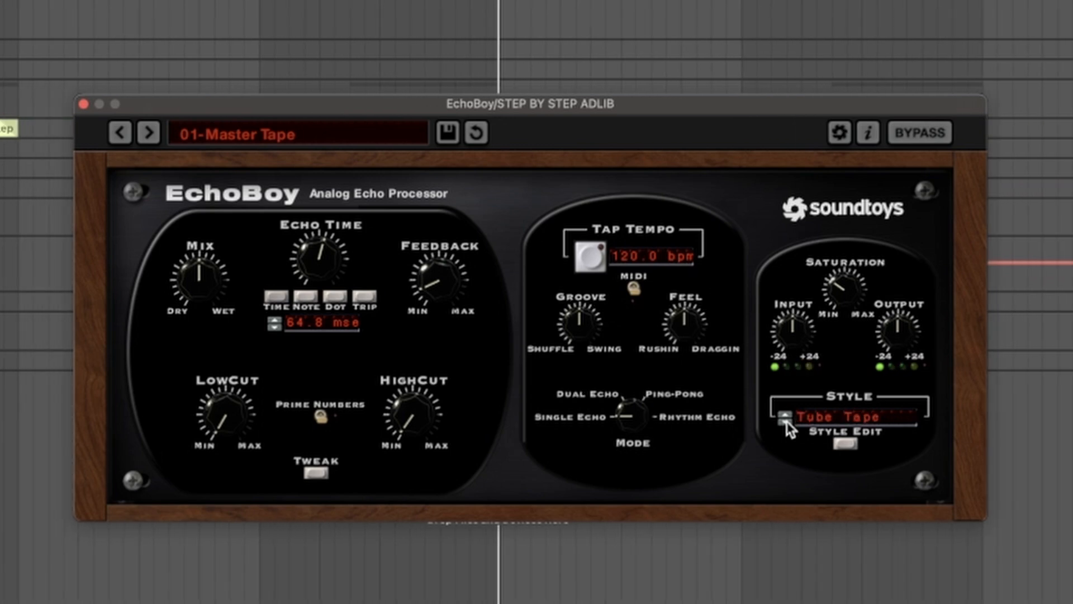
click(786, 422)
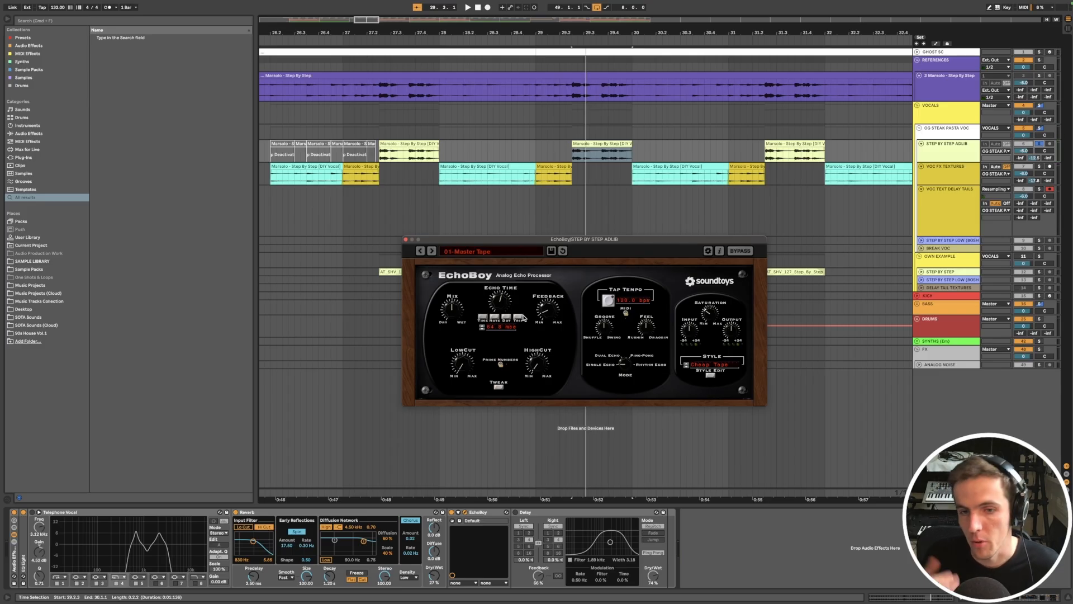
click(686, 366)
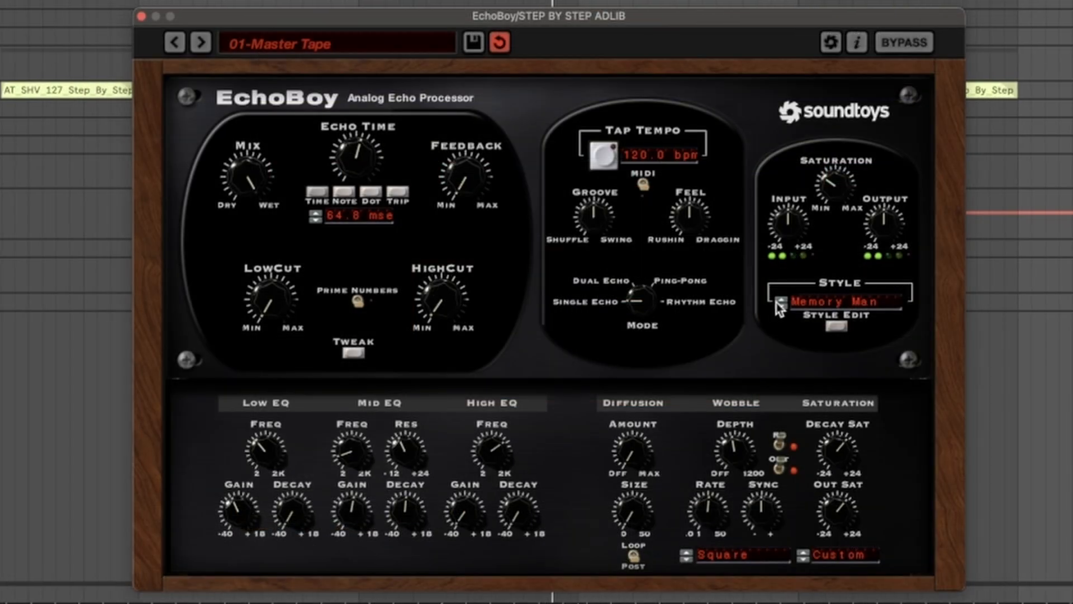
click(685, 366)
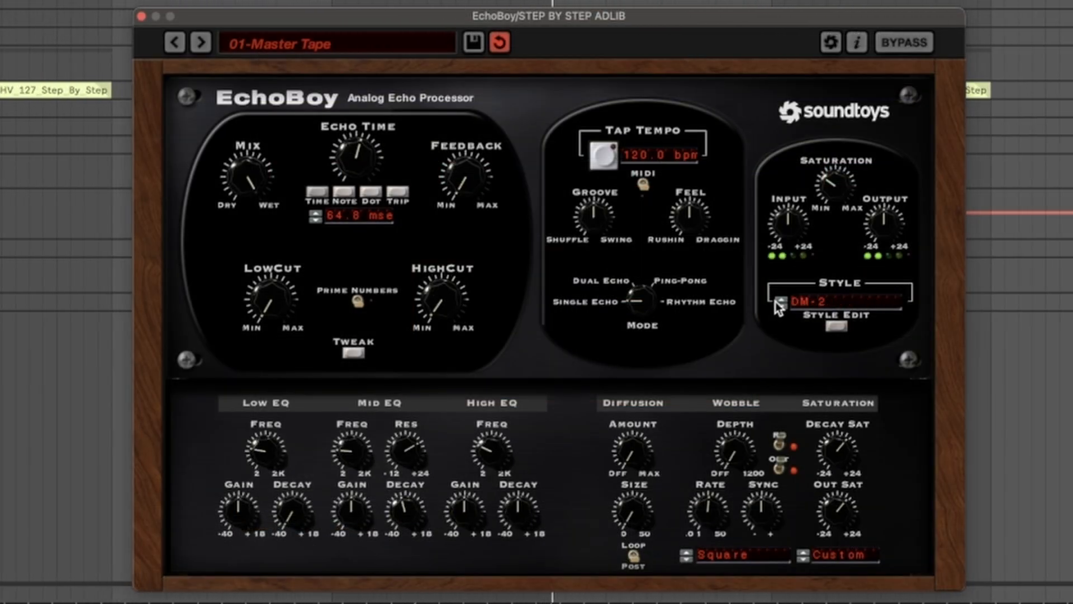
click(777, 303)
click(780, 305)
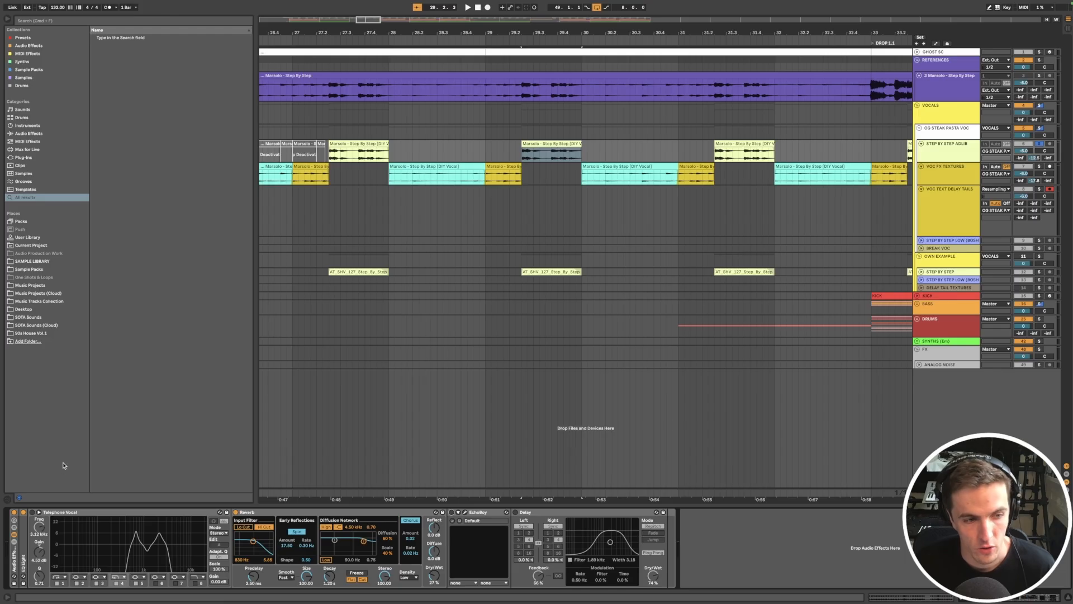
- Browse the audio effects to EQ Eight and expand its Vocal presets
click(25, 134)
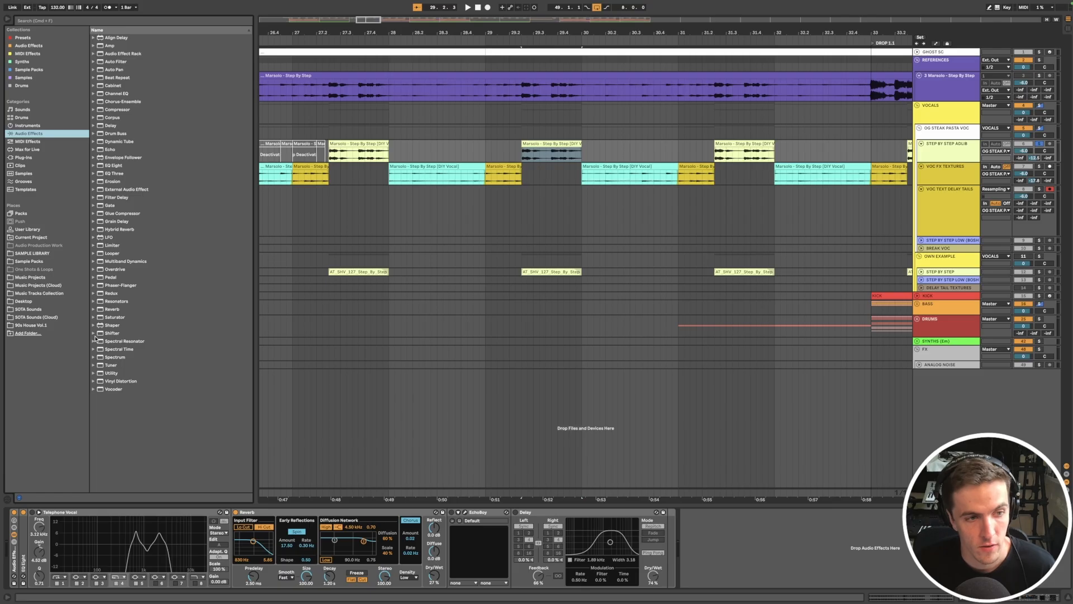
click(93, 165)
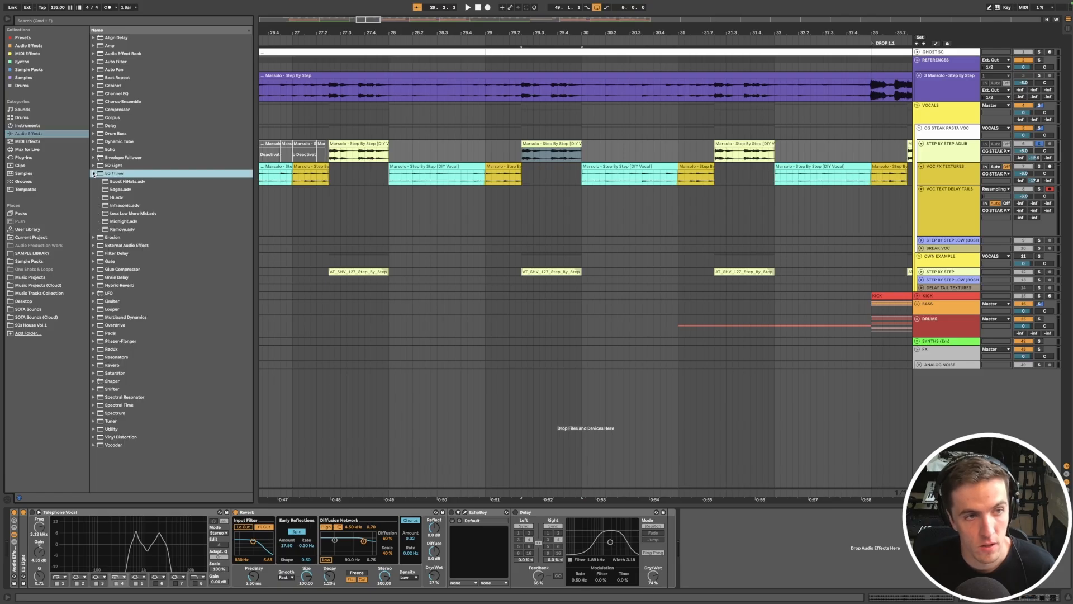
click(96, 205)
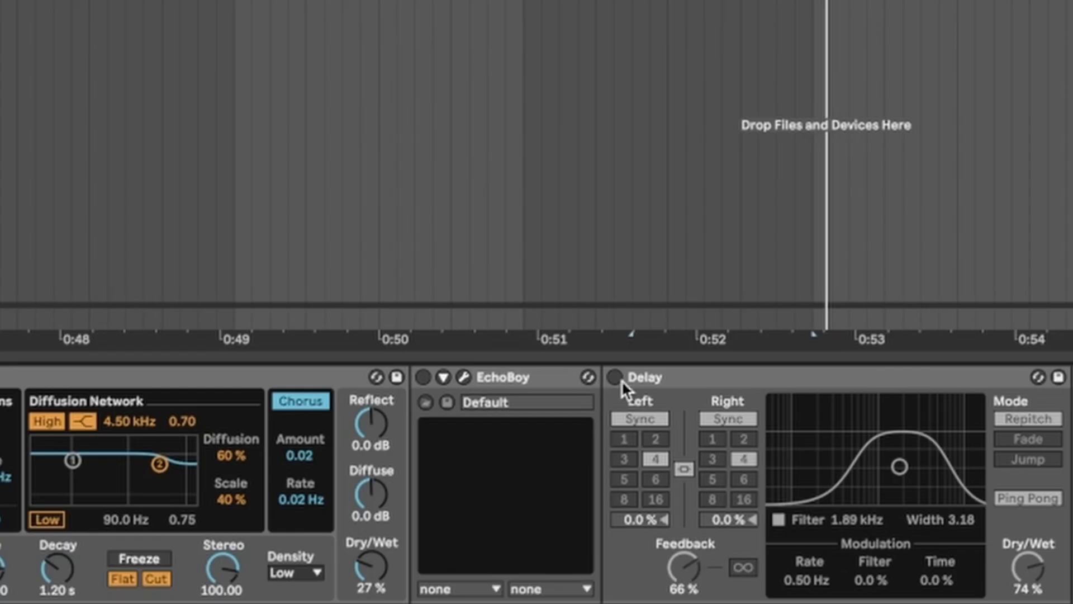
- Switch the Delay on the adlib track on and set its Dry/Wet to 42 %
click(615, 378)
drag(1027, 567, 1027, 587)
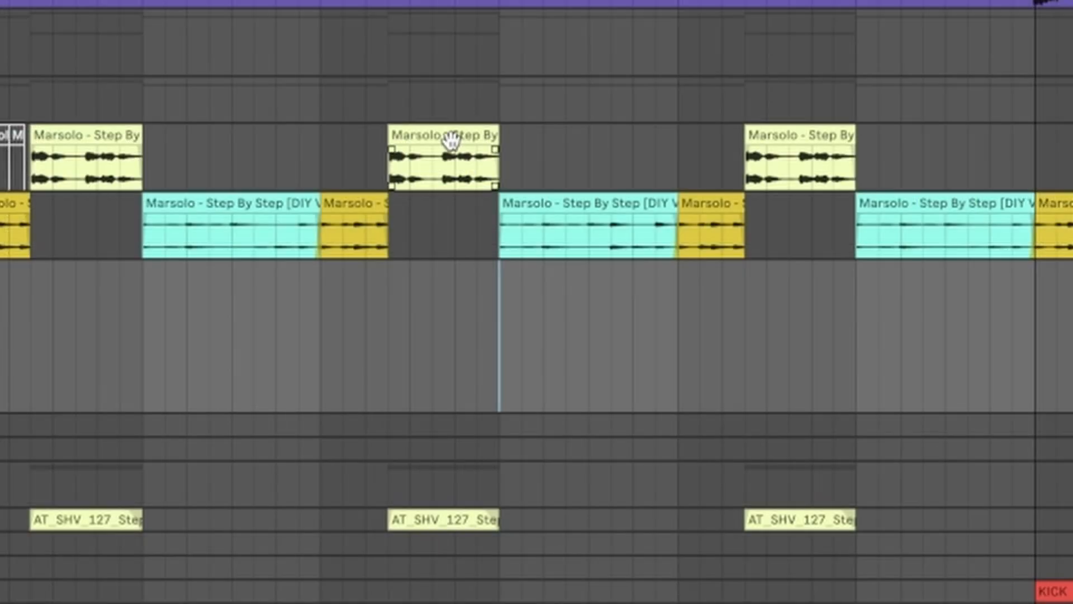
- Select the adlib clip in bar 29 and reduce the height of the VOC TEXT DELAY TAILS track
click(508, 144)
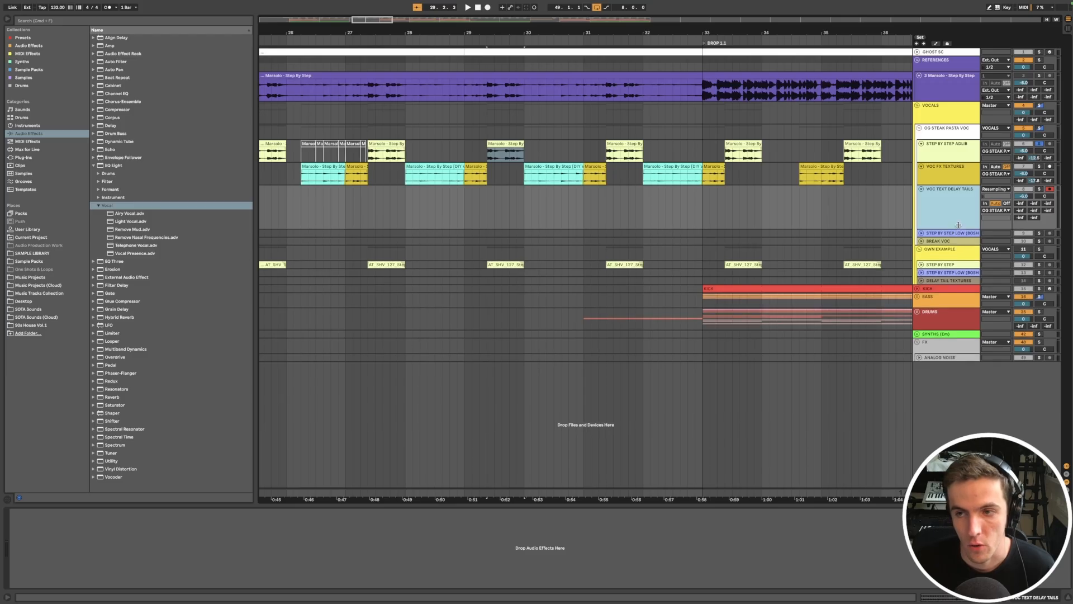
drag(958, 225, 956, 207)
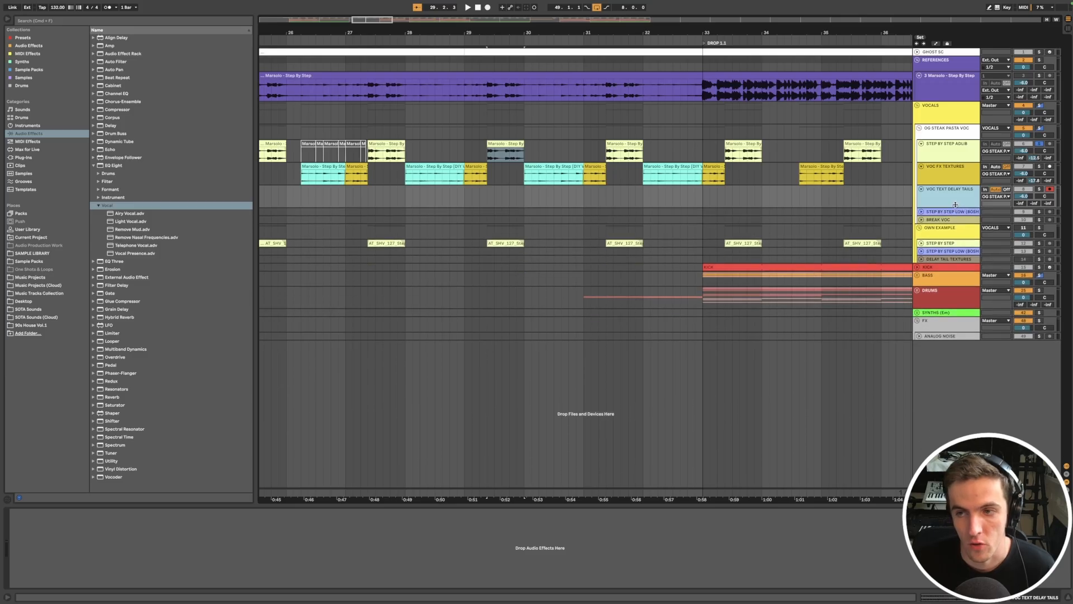
- Locate the STEP BY STEP LOW vocal clips just before DROP 1.3 and play them back
scroll(754, 210, down, 2)
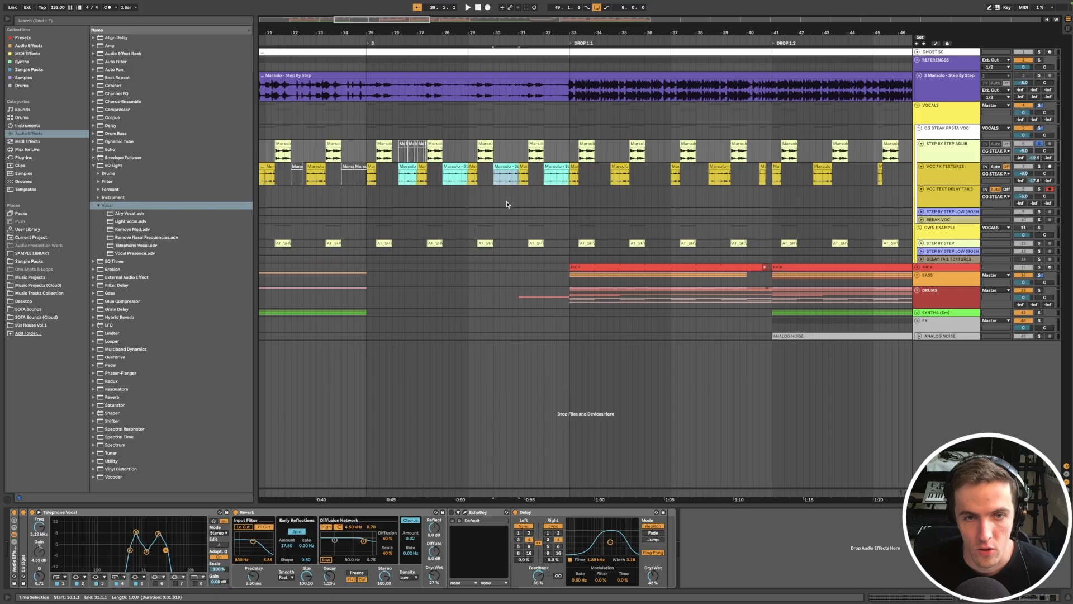
scroll(508, 205, left, 8)
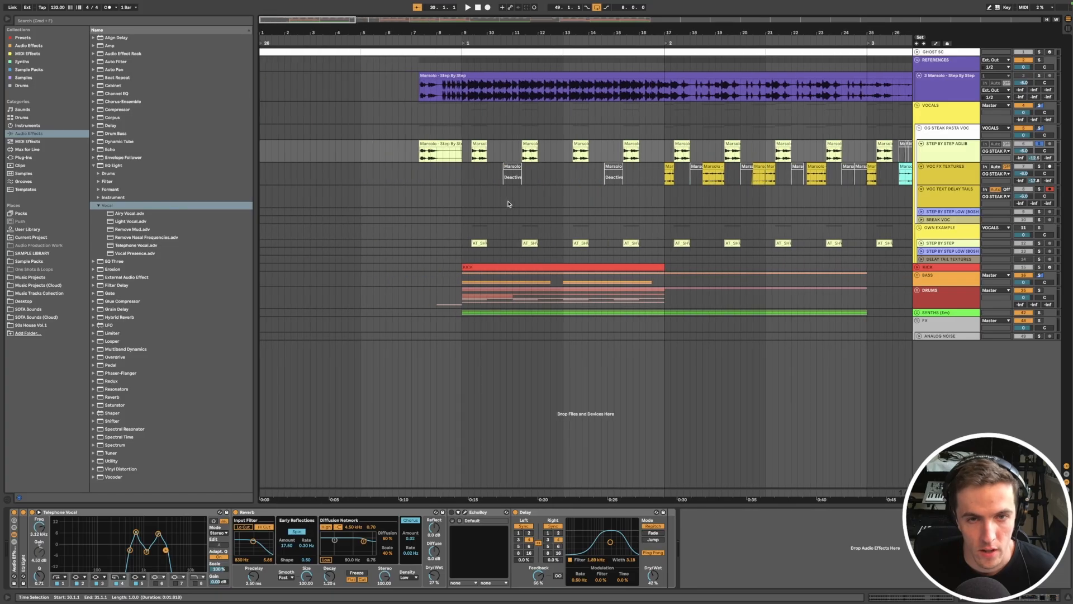
scroll(616, 200, right, 10)
click(587, 211)
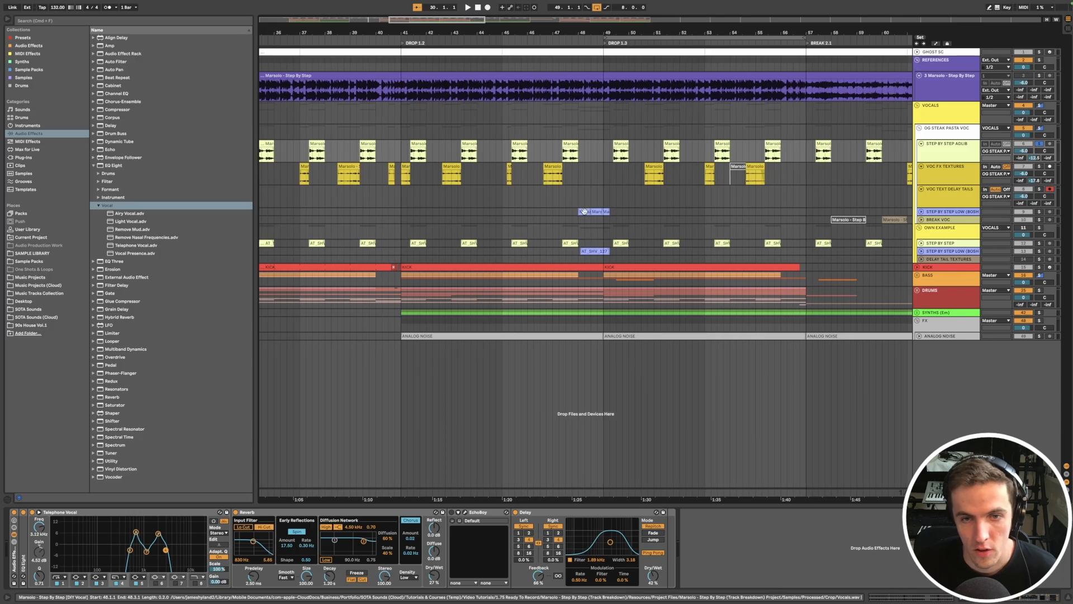
key(alt+plus)
key(plus)
key(plus)
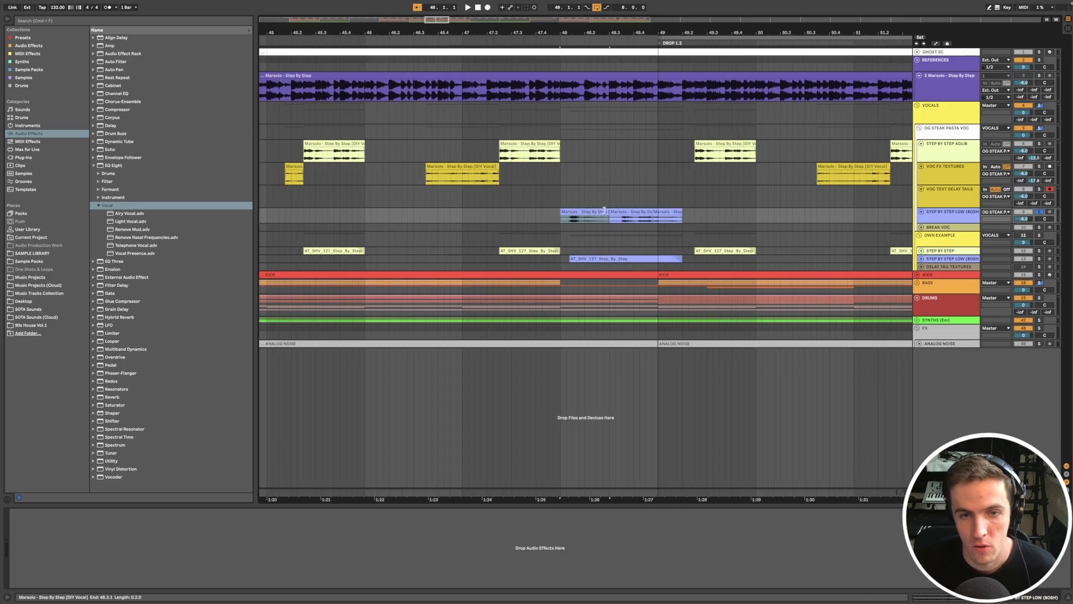
key(alt+plus)
key(alt+plus)
key(alt+plus)
key(space)
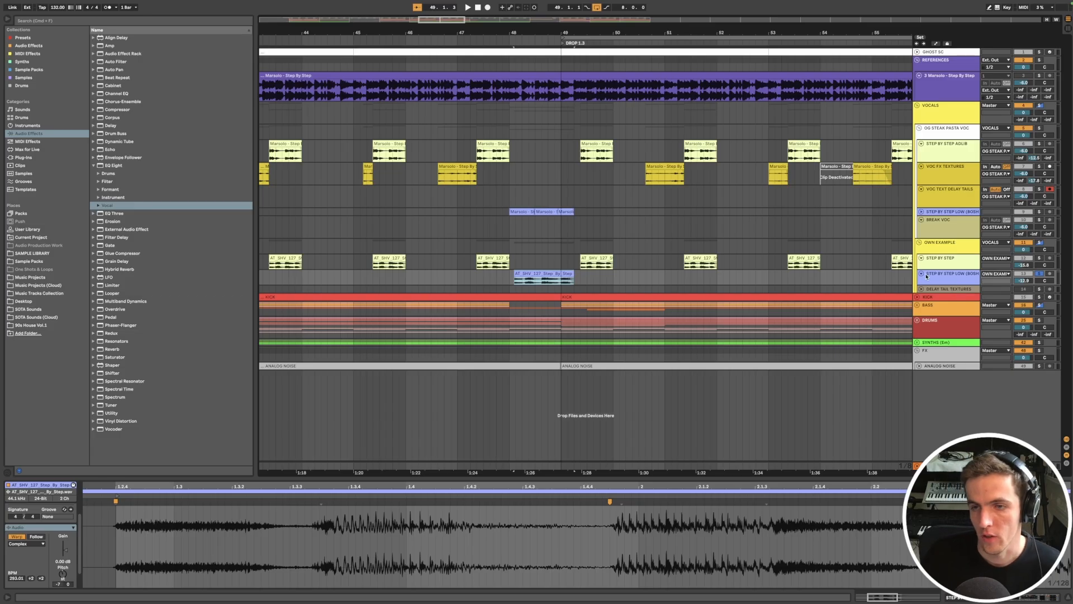
- Fold the STEP BY STEP LOW and STEP BY STEP tracks in the OWN EXAMPLE group
click(922, 274)
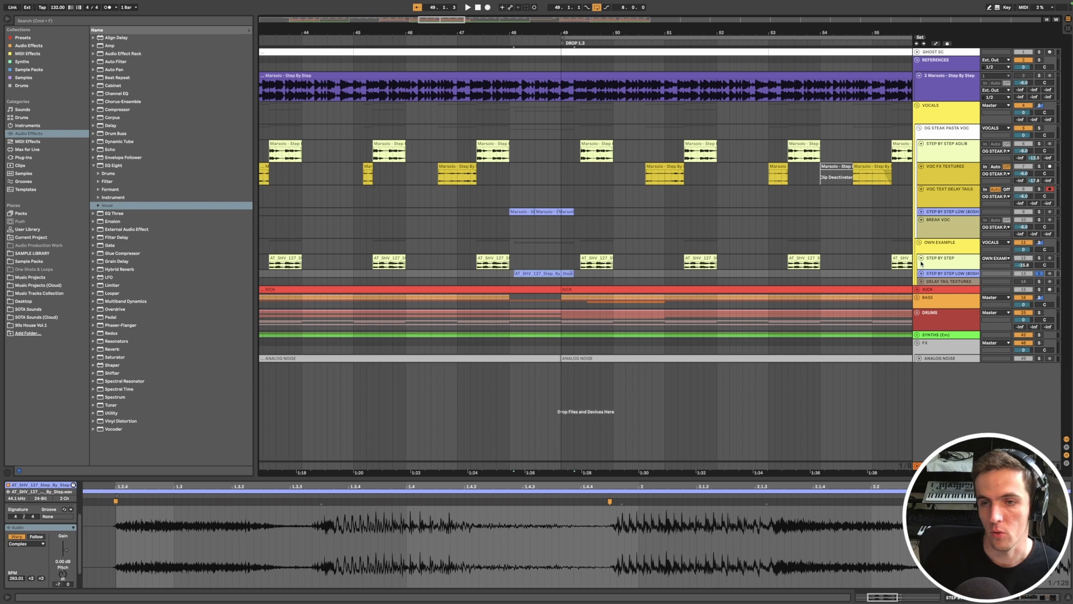
click(922, 258)
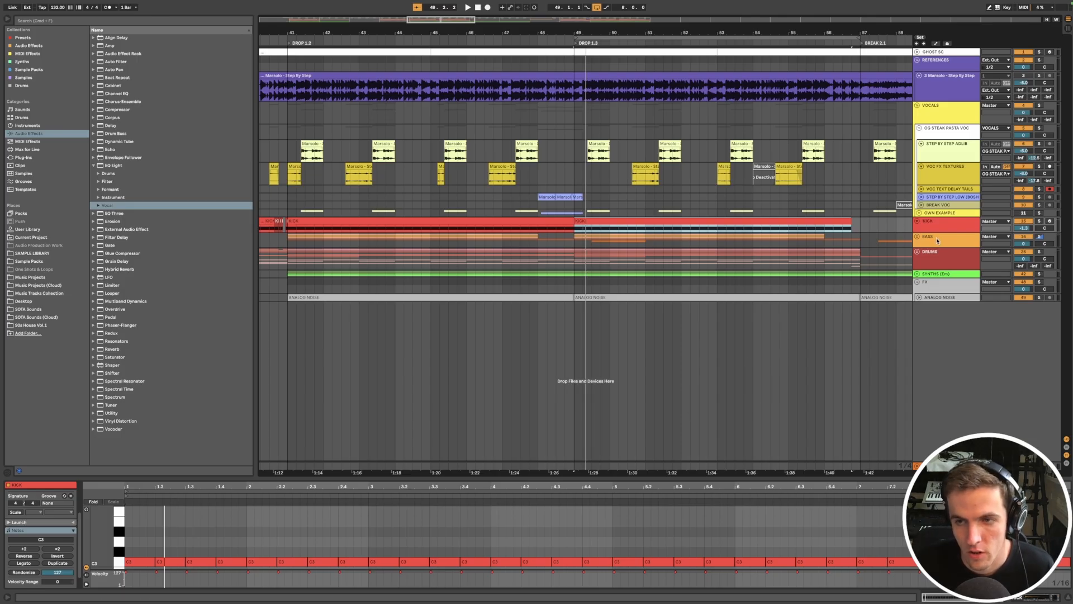
- Unfold the BASS group, select the KICK track and toggle playback
click(918, 238)
click(935, 219)
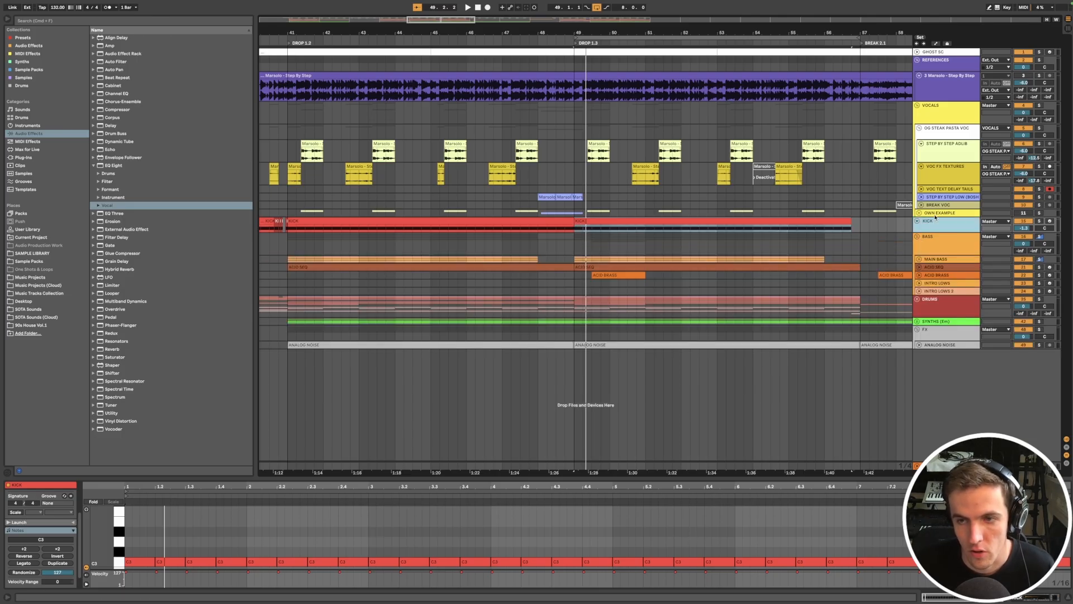
double_click(933, 227)
key(space)
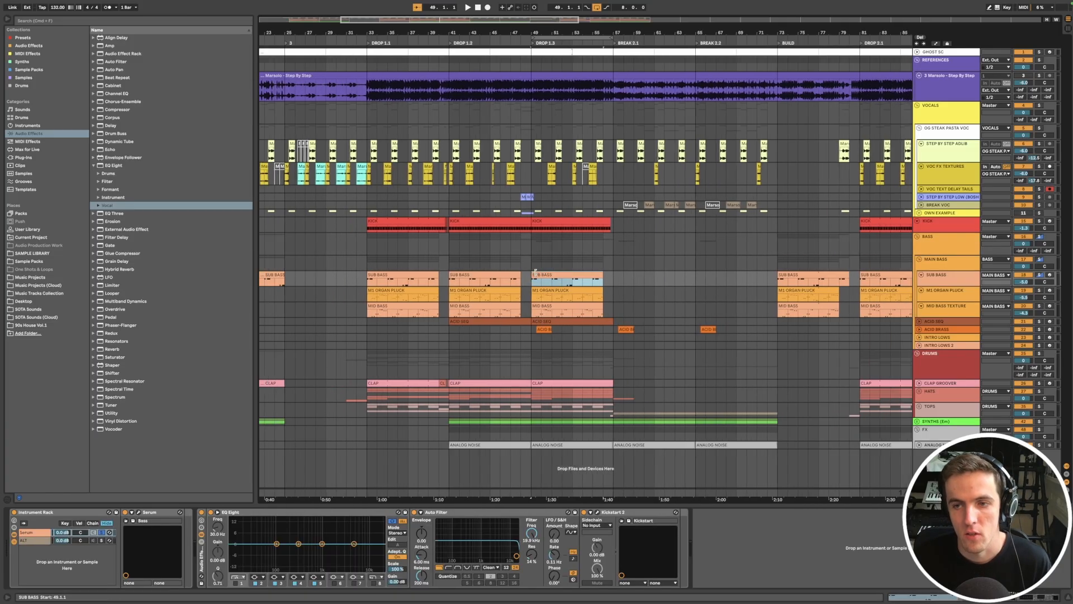
- Solo the MAIN BASS group and play the SUB BASS clip from the start of DROP 1.3
scroll(473, 266, up, 5)
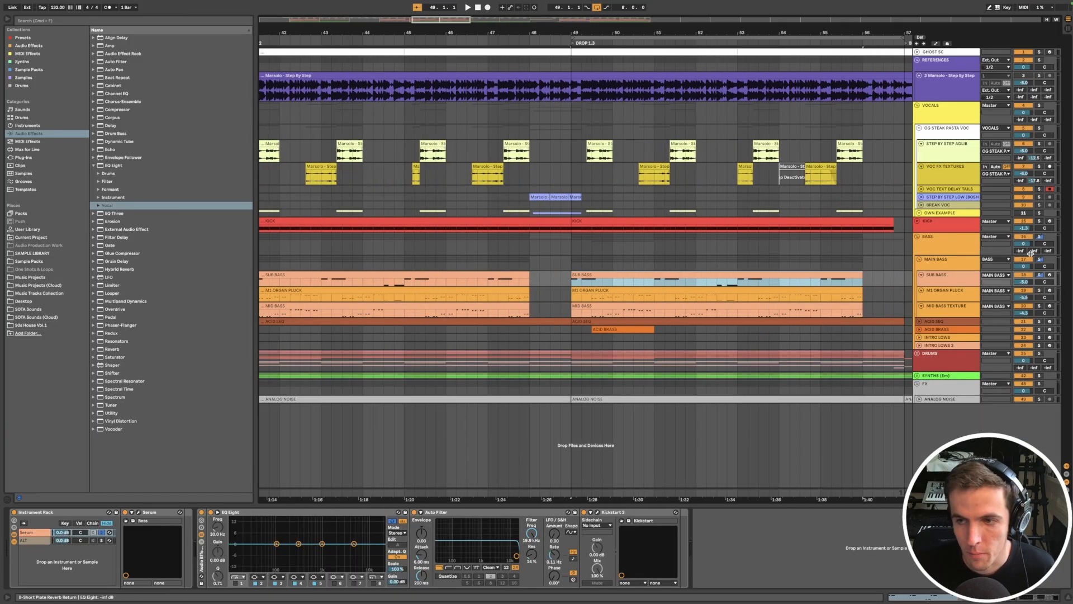
click(1039, 259)
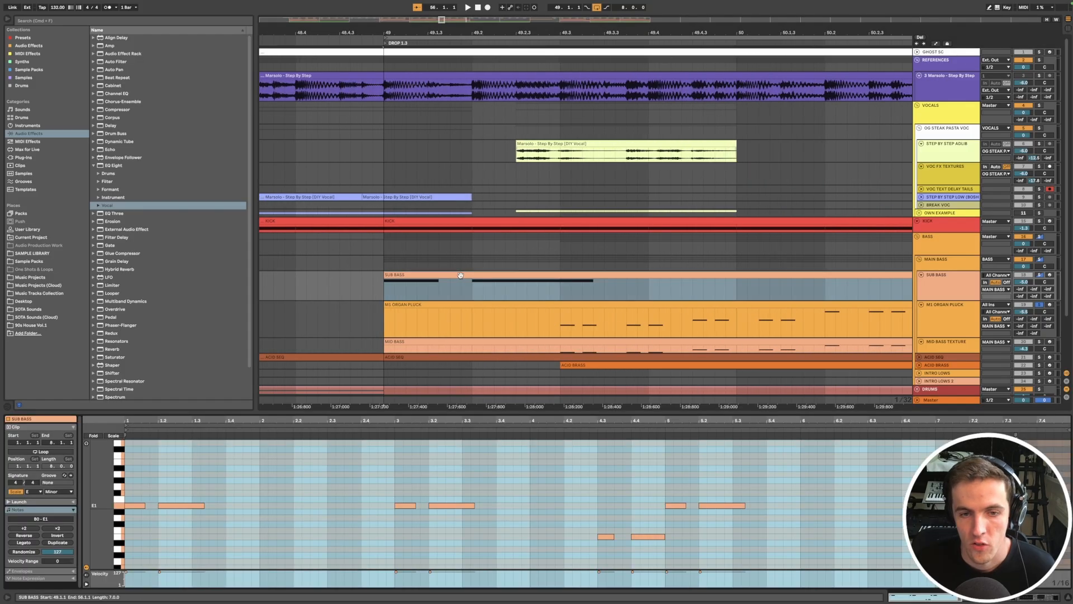
key(space)
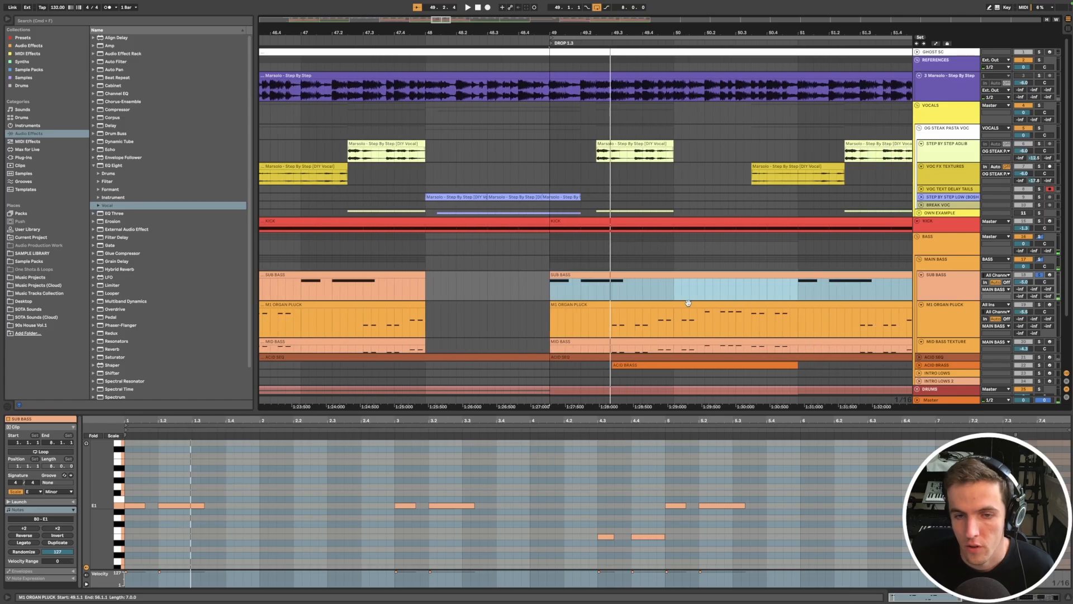
- Select the M1 ORGAN PLUCK clip at DROP 1.3 and examine its note pattern in the arrangement
click(688, 302)
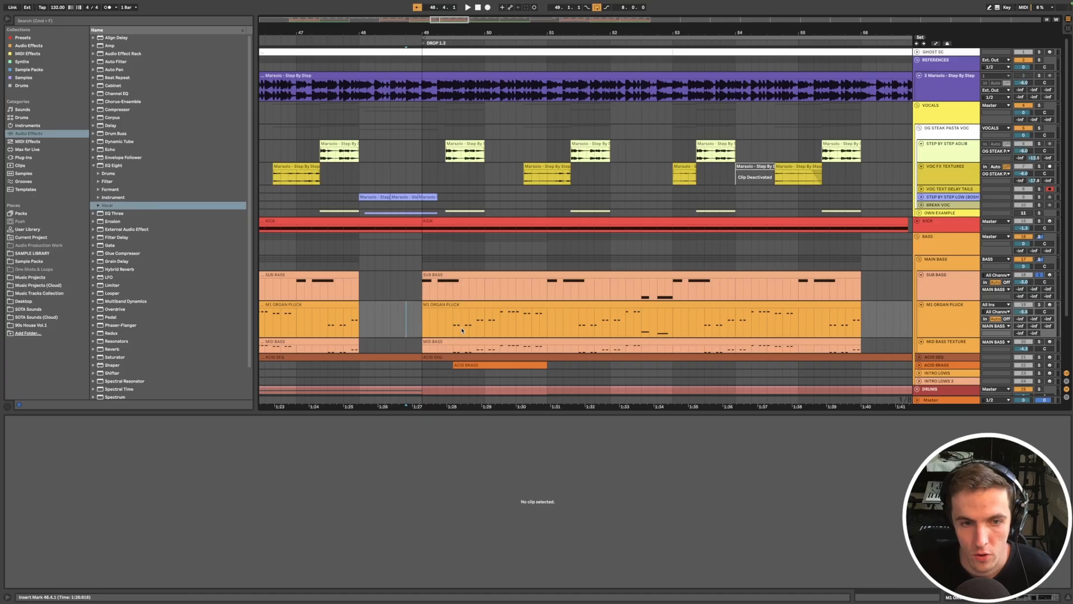
scroll(461, 330, up, 3)
scroll(481, 328, down, 2)
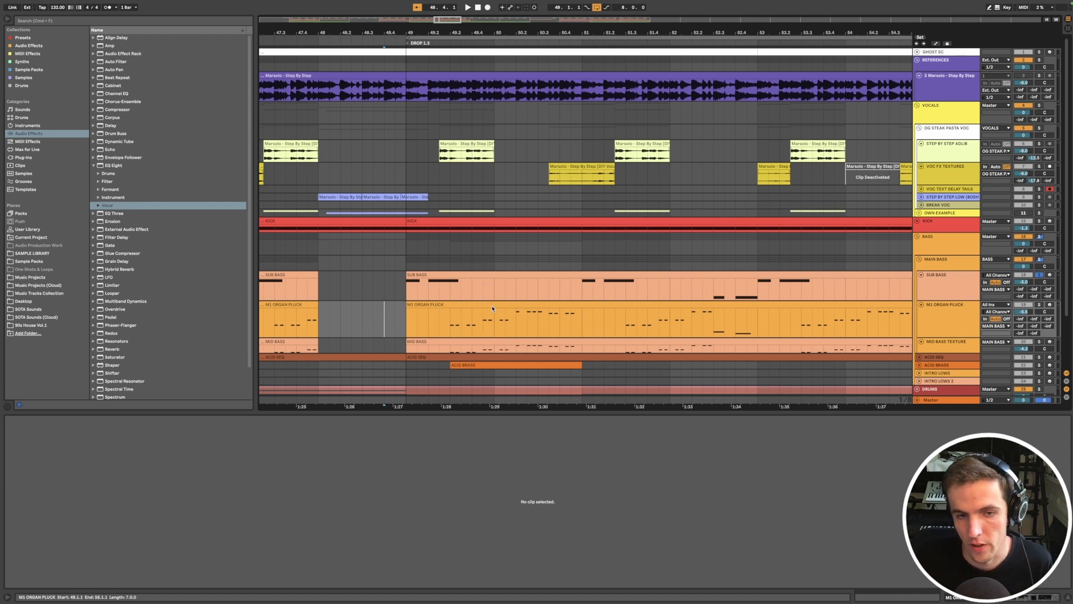
- Open the Serum instrument on the SUB BASS track, inspect its distortion settings and close it
click(941, 281)
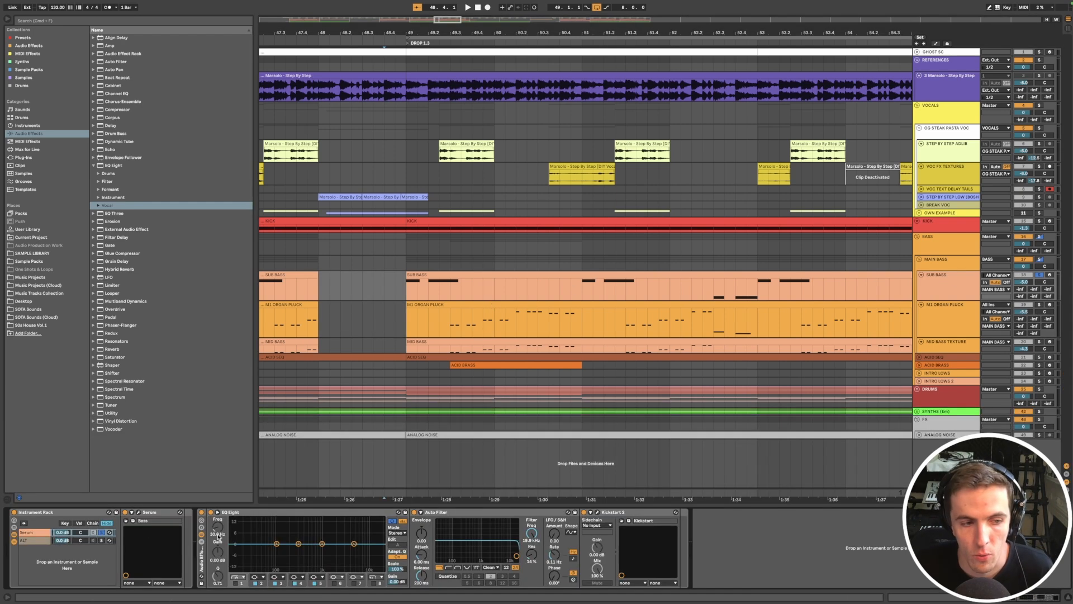
click(139, 512)
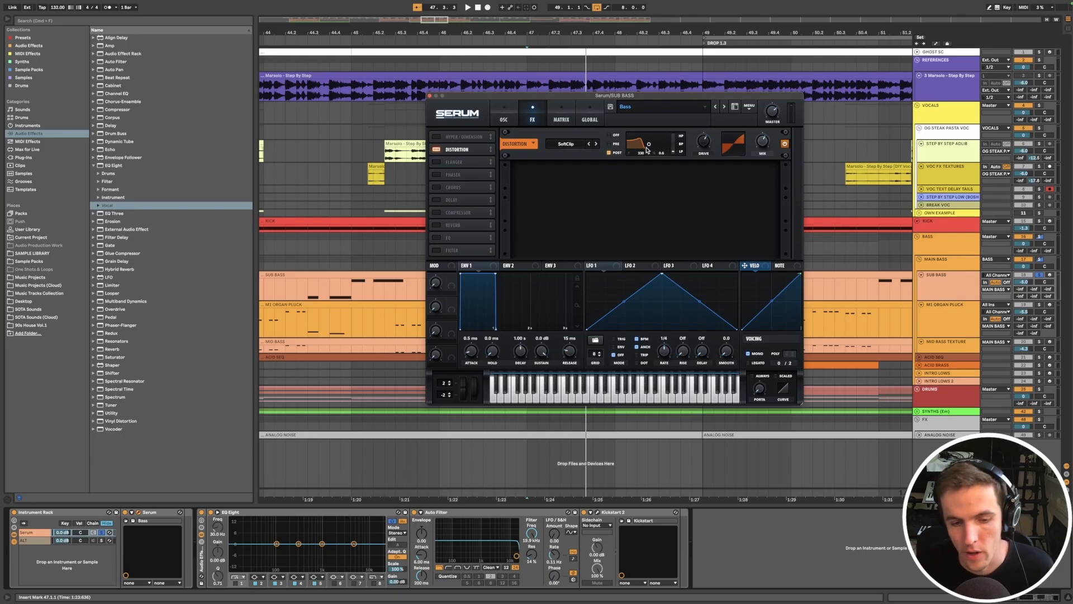
click(429, 96)
click(863, 391)
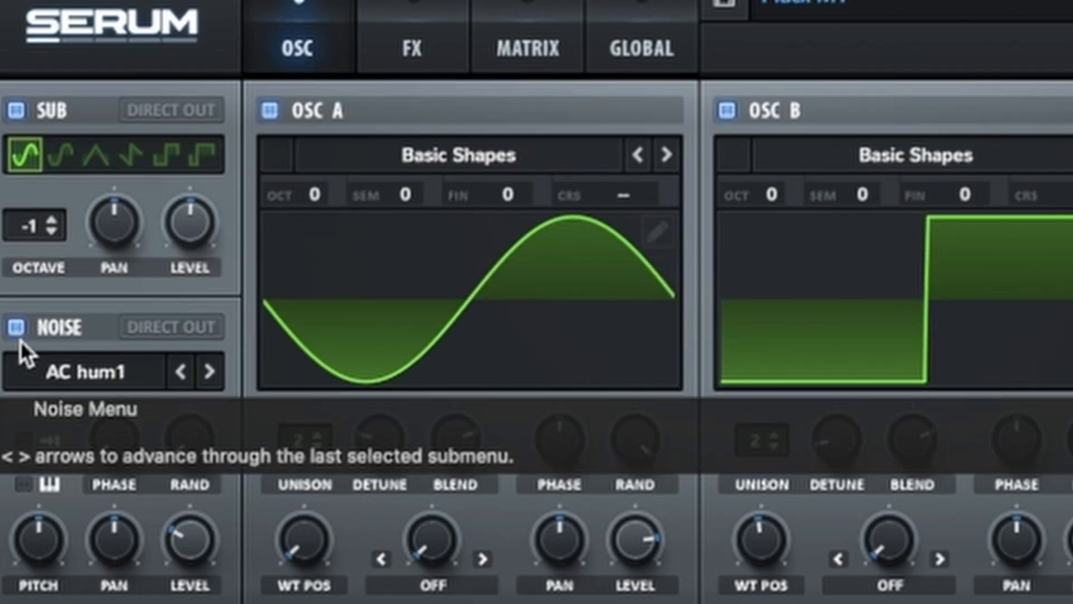
- Toggle the noise oscillator in Serum's Pluck M1 patch off and on, and lower the noise level
click(15, 326)
click(15, 326)
drag(192, 535, 192, 564)
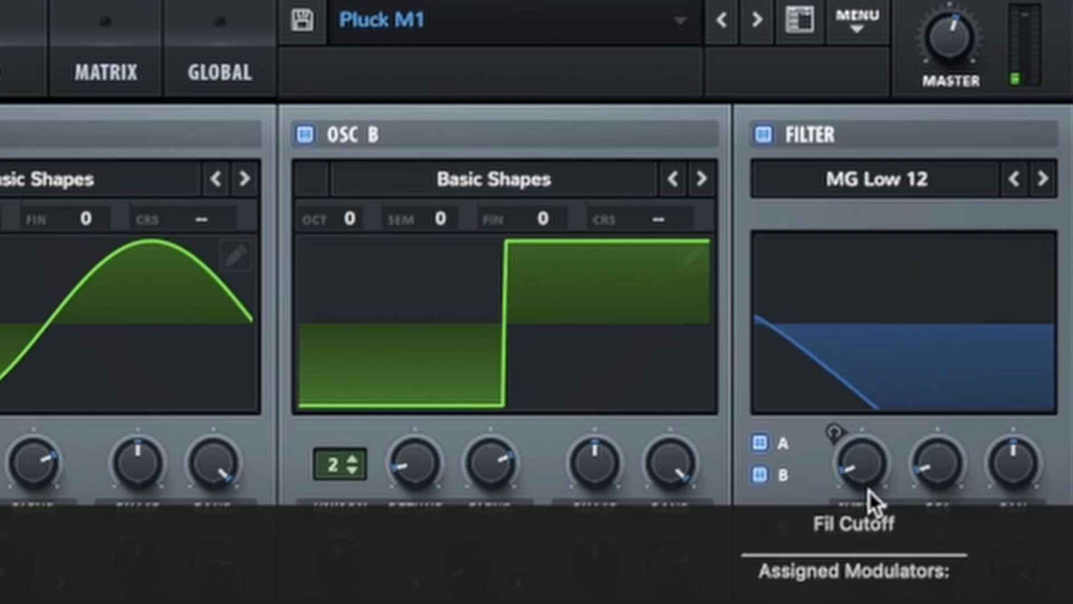
click(2, 64)
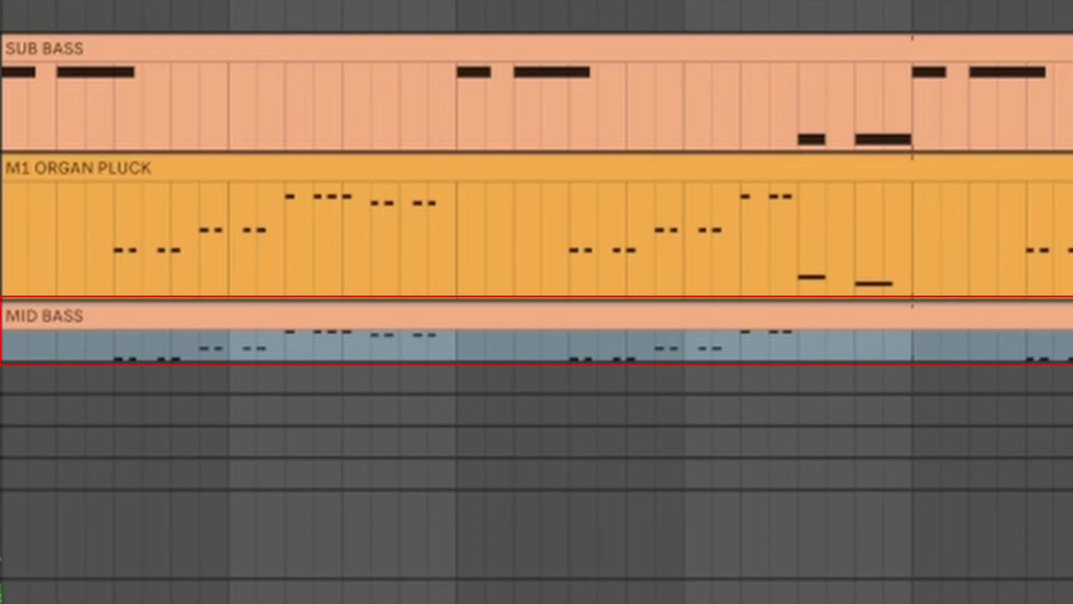
- Select the M1 ORGAN PLUCK clip in BUILD, show the MID BASS TEXTURE devices, toggle that track's solo and start playback
click(662, 176)
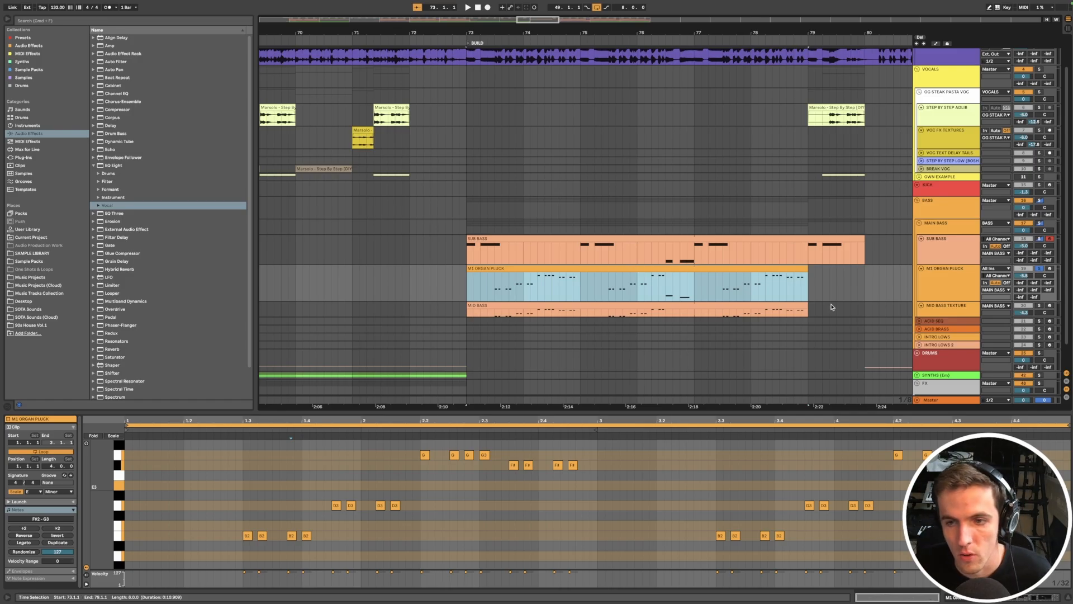
double_click(943, 306)
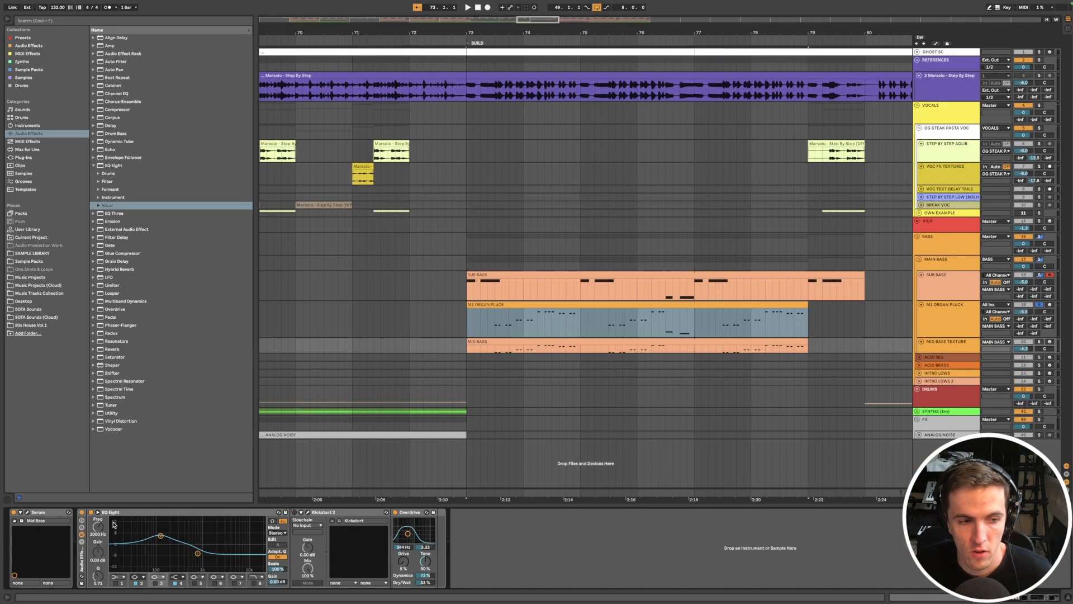
click(1038, 346)
key(space)
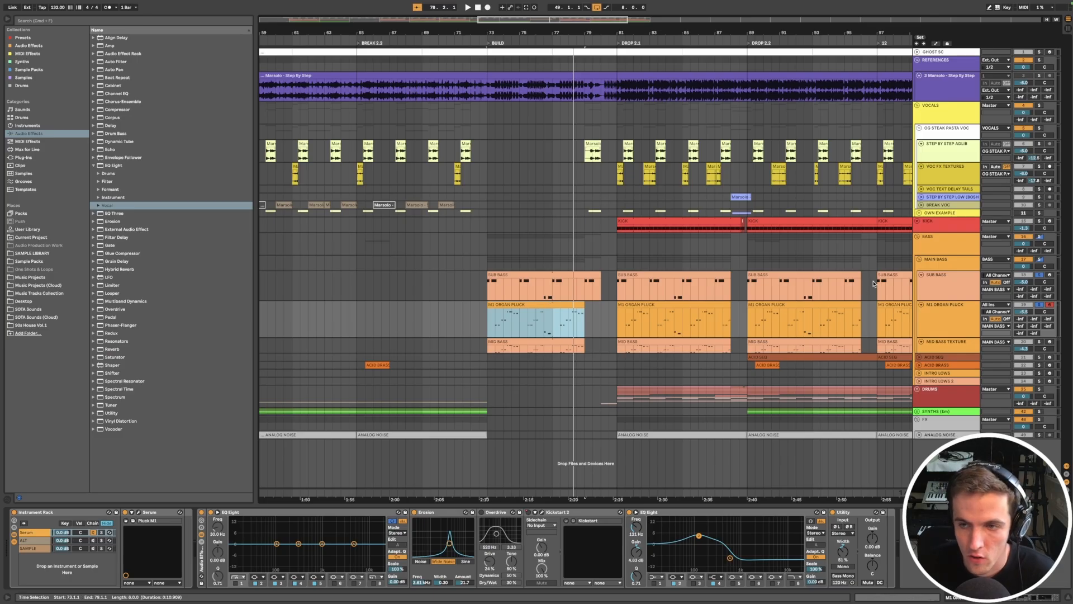
- Check the SUB BASS and MAIN BASS tracks and examine the repeated E2 notes in the ACID SEQ clip
click(942, 284)
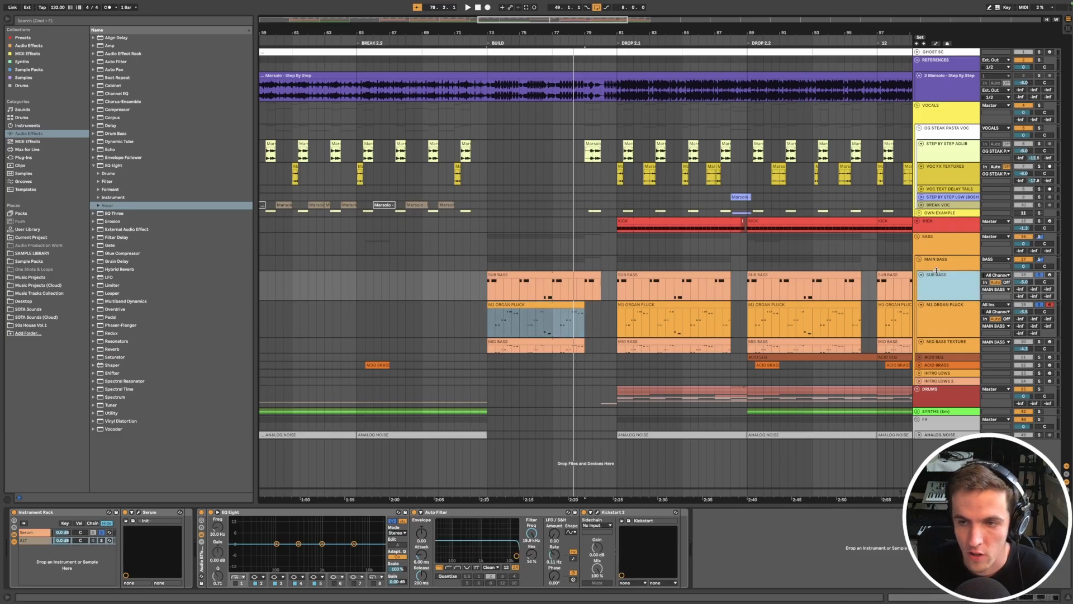
click(941, 260)
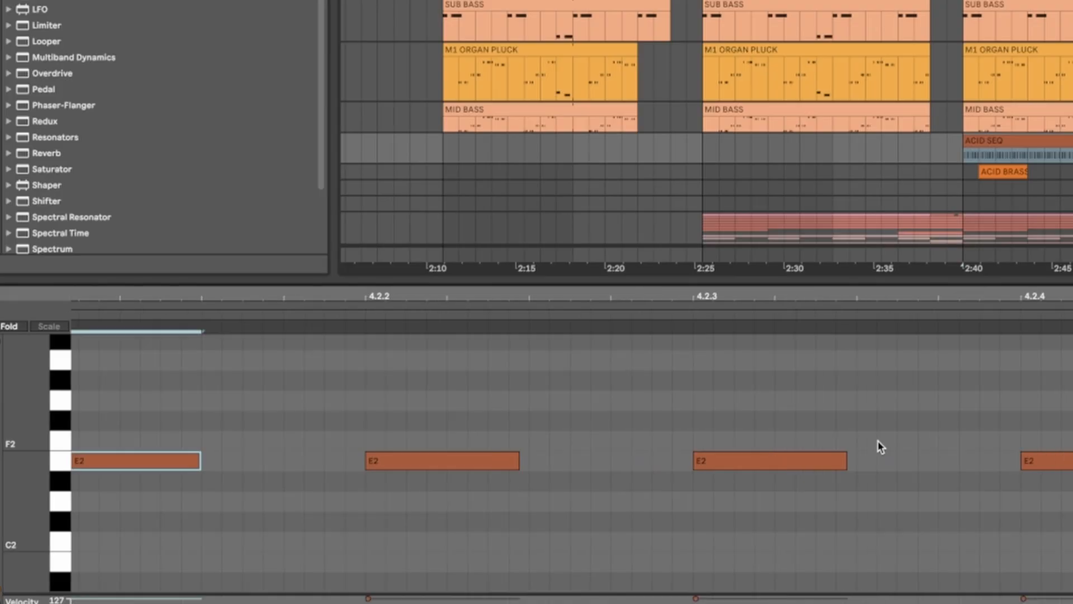
scroll(819, 430, down, 2)
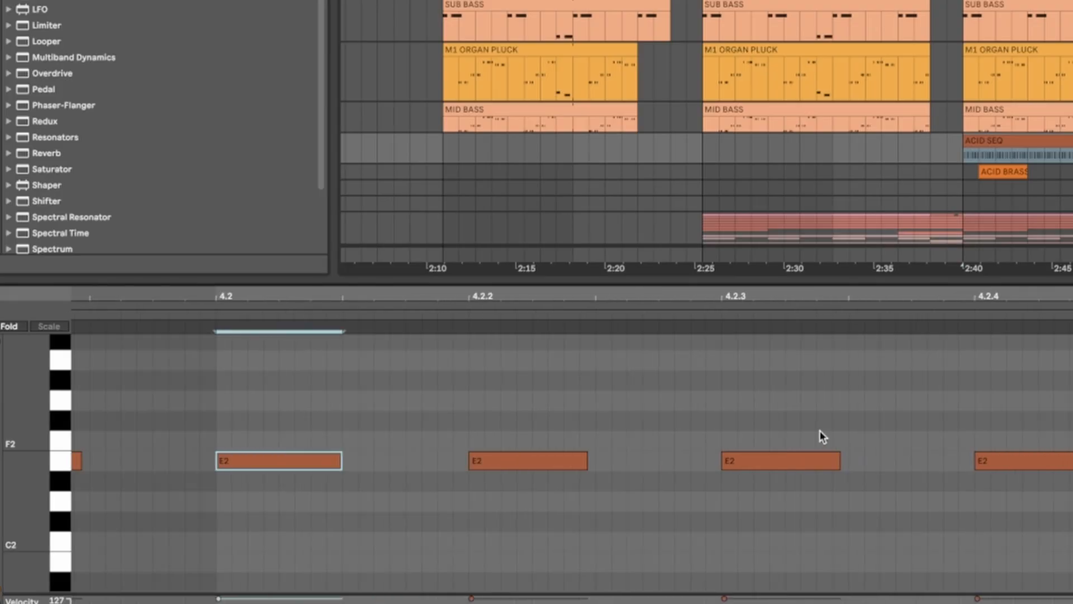
scroll(819, 430, left, 2)
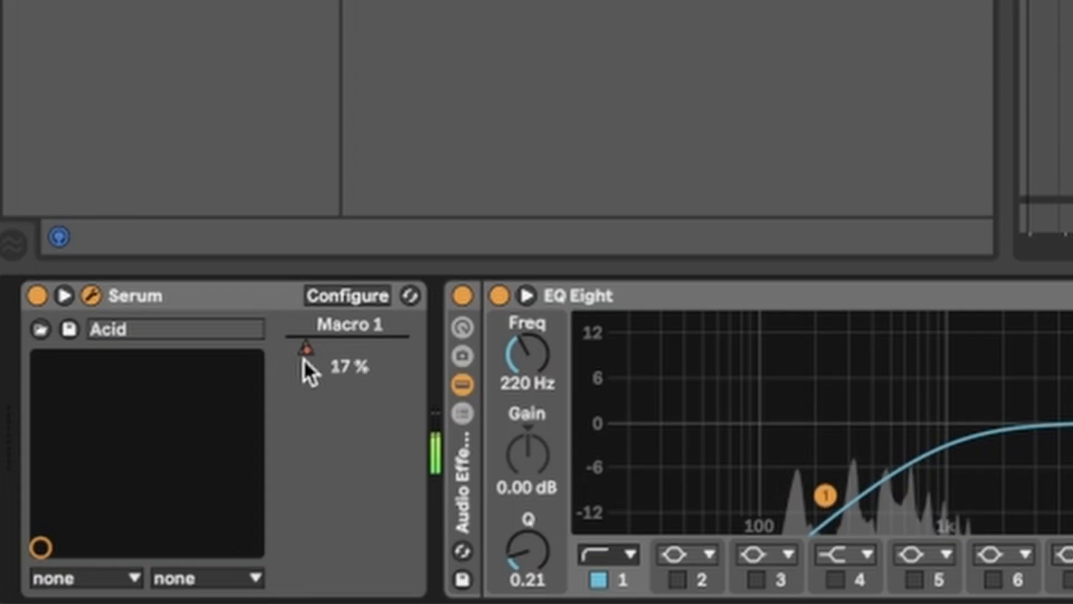
- Show the automation of Serum's Macro 1 on the ACID SEQ track and hide the plug-in window
right_click(305, 358)
click(370, 270)
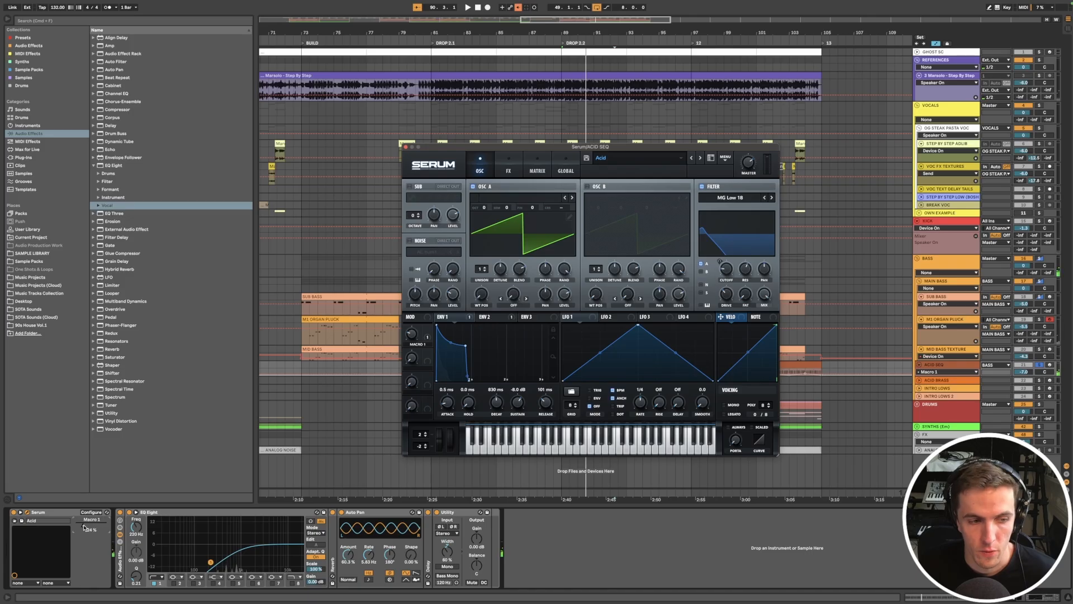
right_click(95, 529)
click(105, 499)
key(super+alt+p)
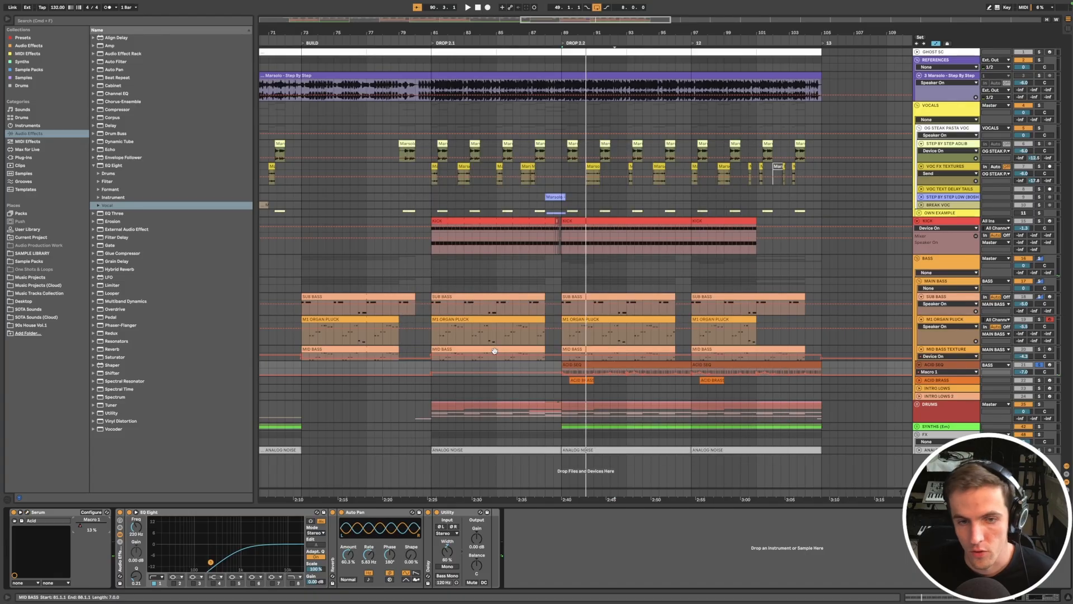
- Examine the Macro 1 automation curve across the ACID SEQ clips
scroll(542, 360, up, 3)
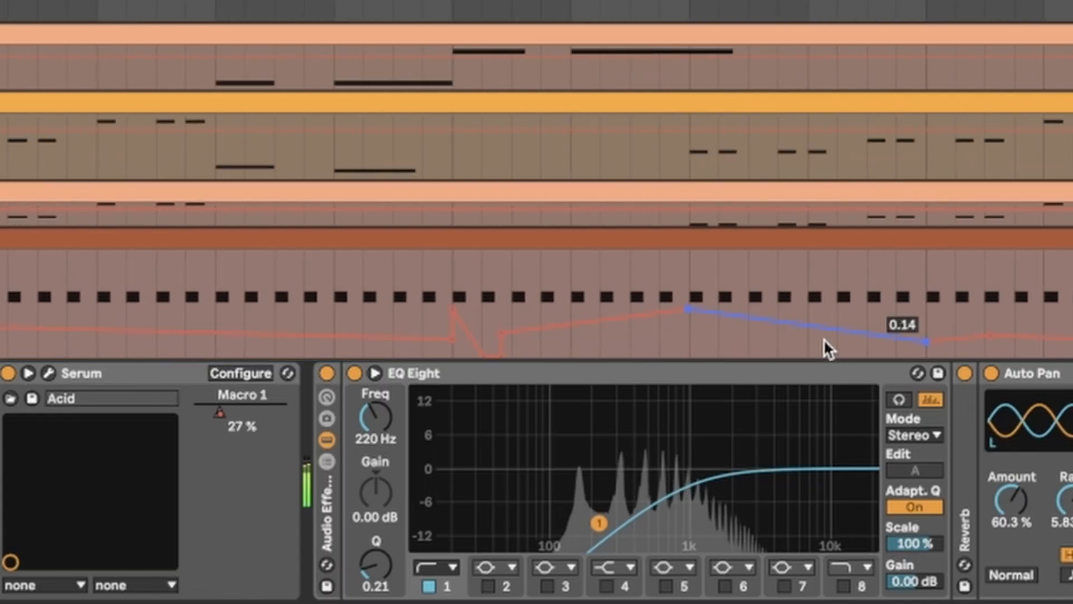
scroll(824, 339, right, 3)
scroll(394, 289, down, 5)
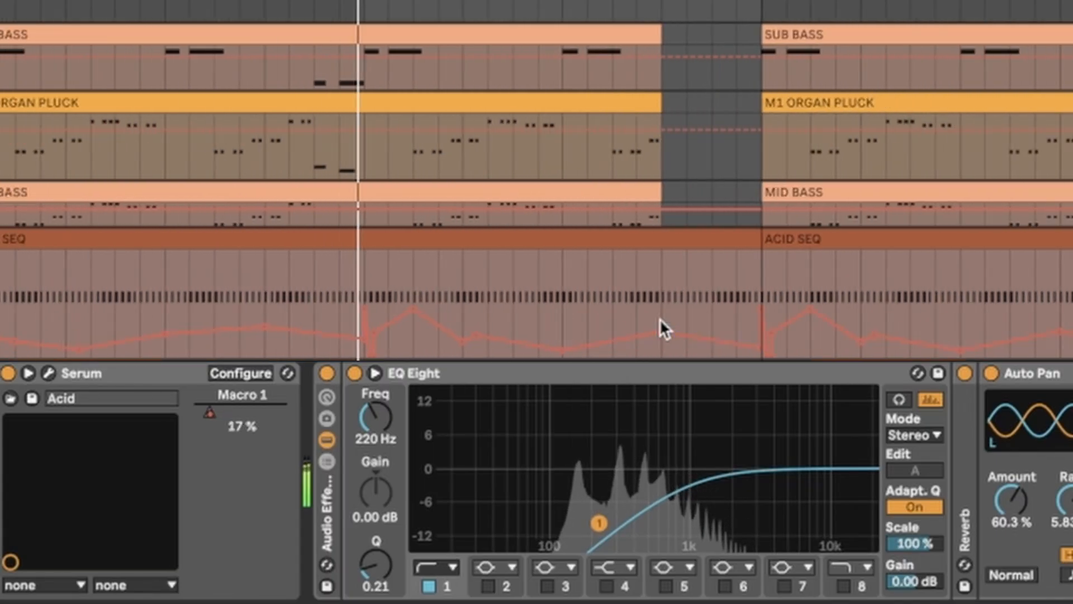
click(760, 288)
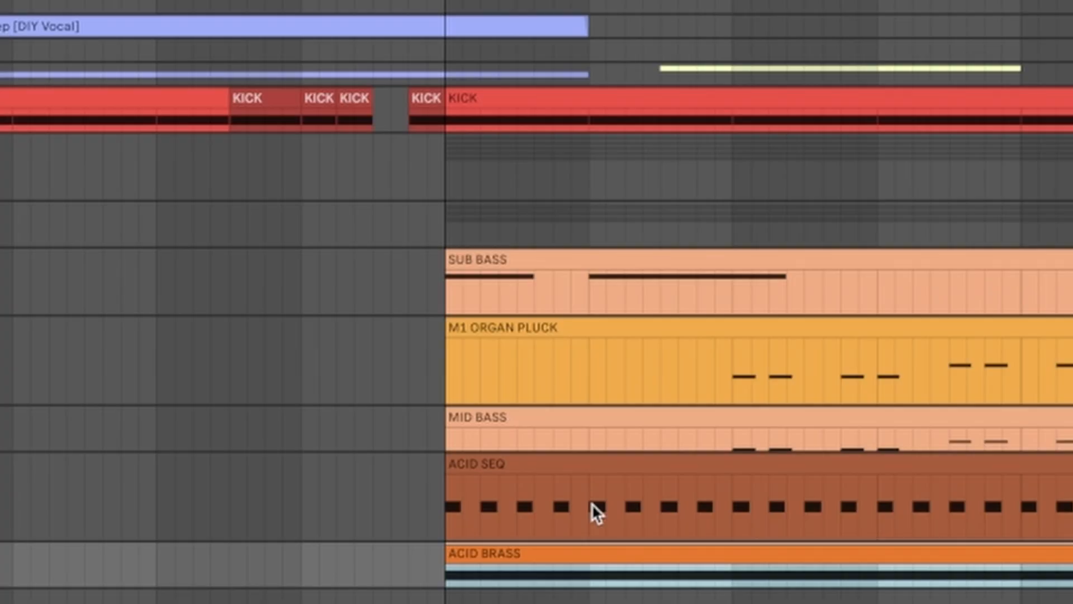
- Move the ACID BRASS clip to half a bar after the start of DROP 2.2
key(minus)
key(minus)
key(minus)
key(minus)
key(minus)
key(minus)
key(minus)
key(minus)
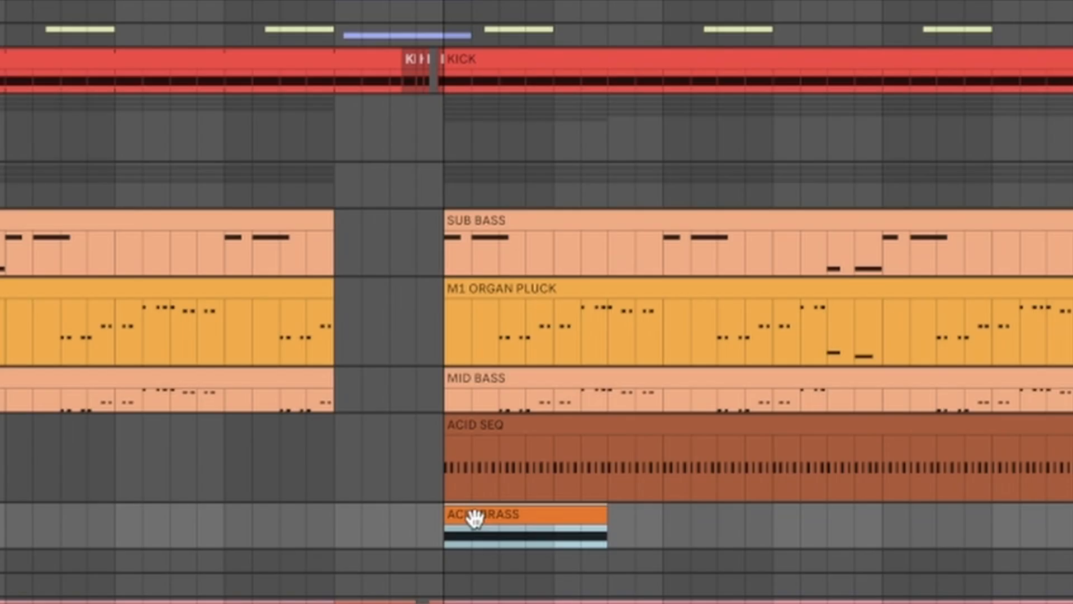
drag(514, 374, 533, 373)
click(510, 379)
scroll(512, 378, up, 6)
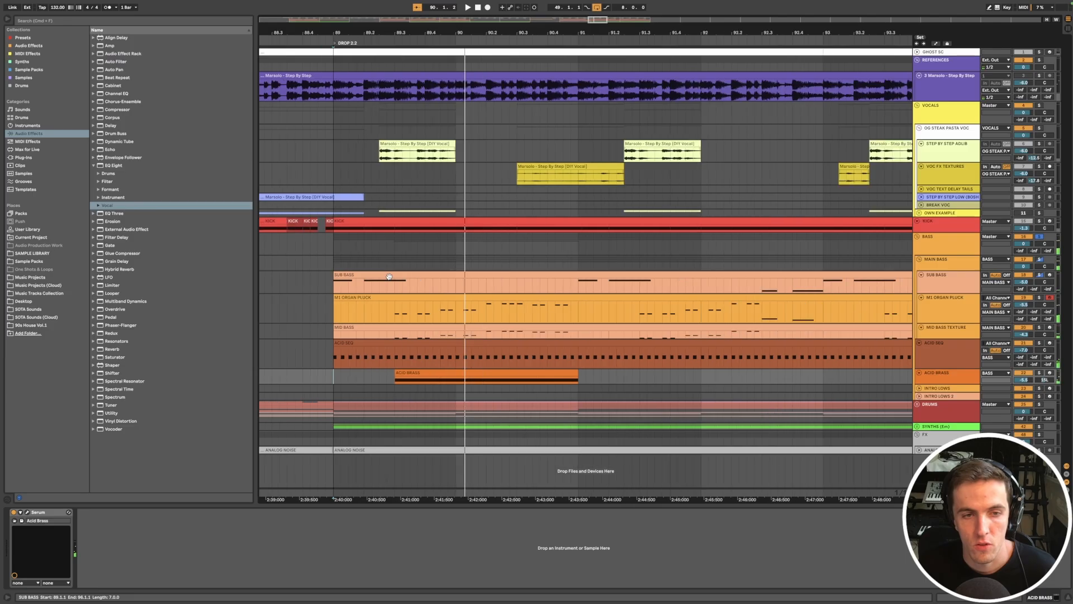
click(339, 291)
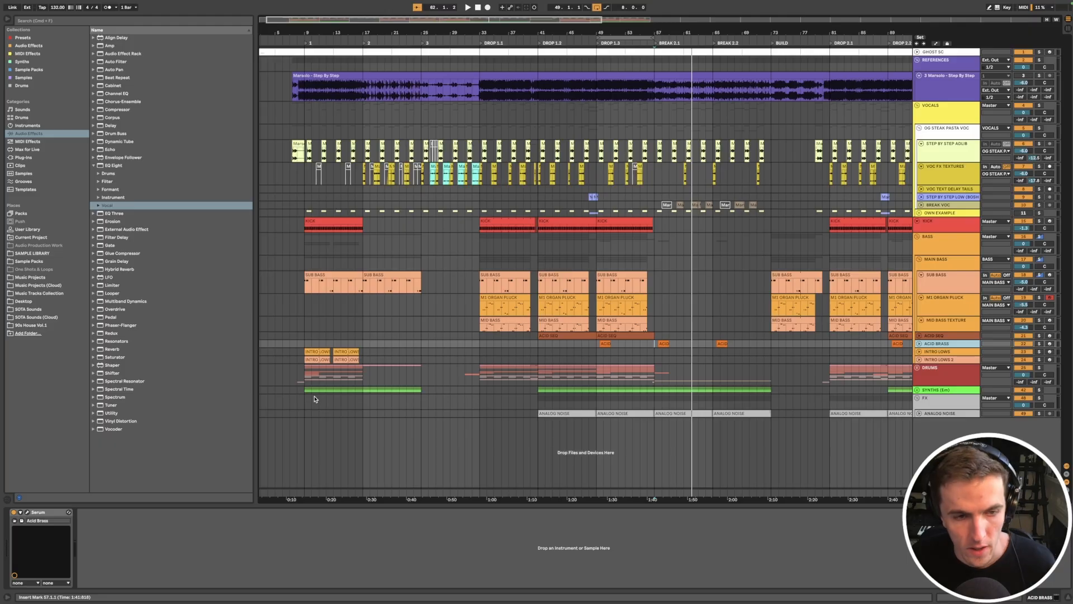
- Unfold the INTRO LOWS and INTRO LOWS 2 tracks and select all their clips in the intro
scroll(314, 398, up, 3)
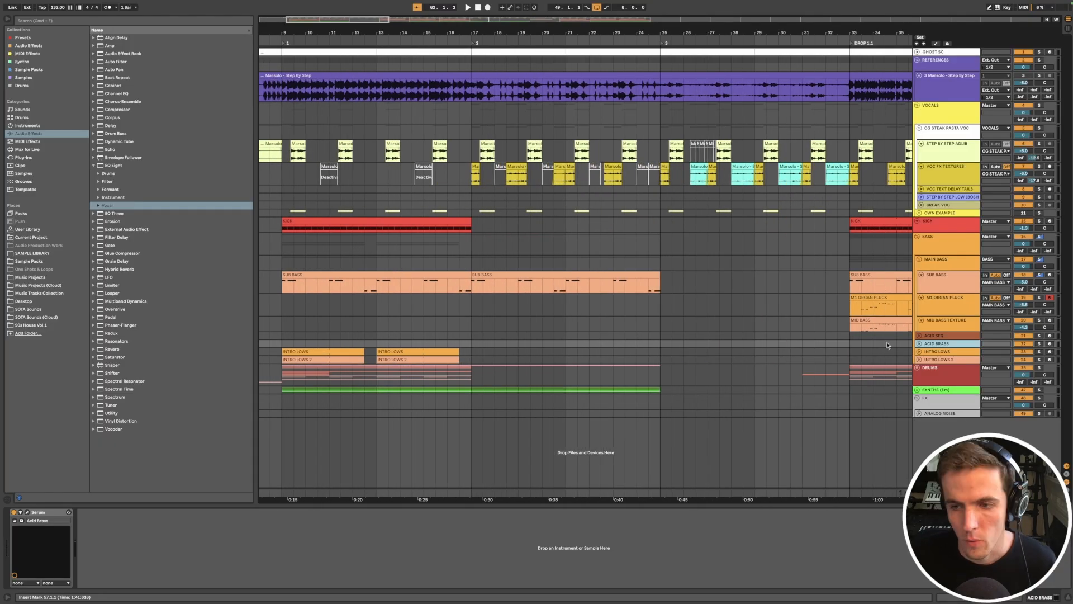
click(919, 351)
click(920, 367)
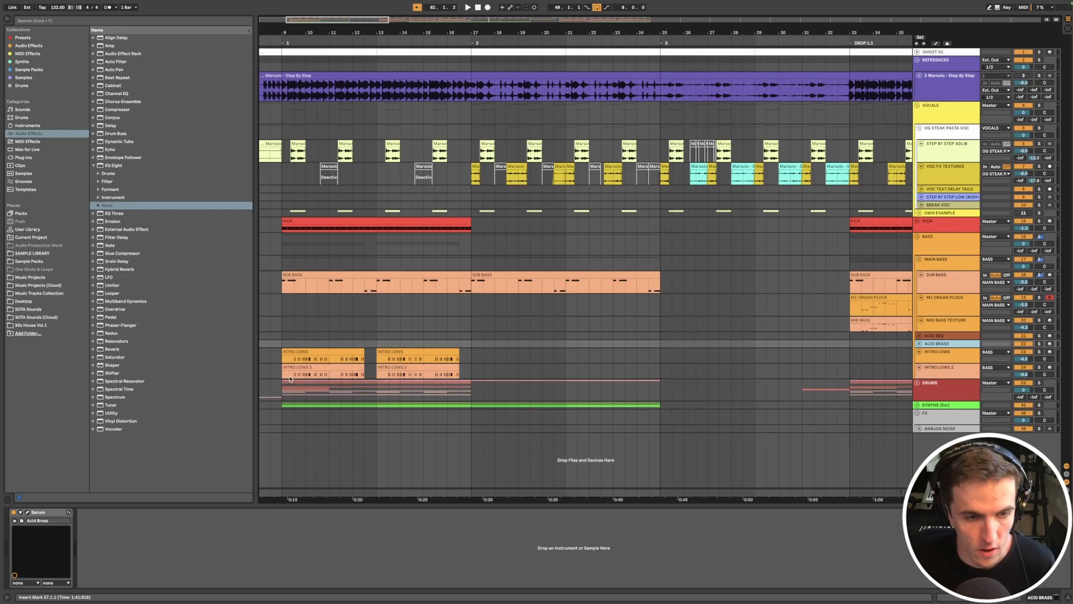
scroll(340, 394, up, 2)
scroll(340, 394, left, 2)
click(339, 351)
shift+click(511, 369)
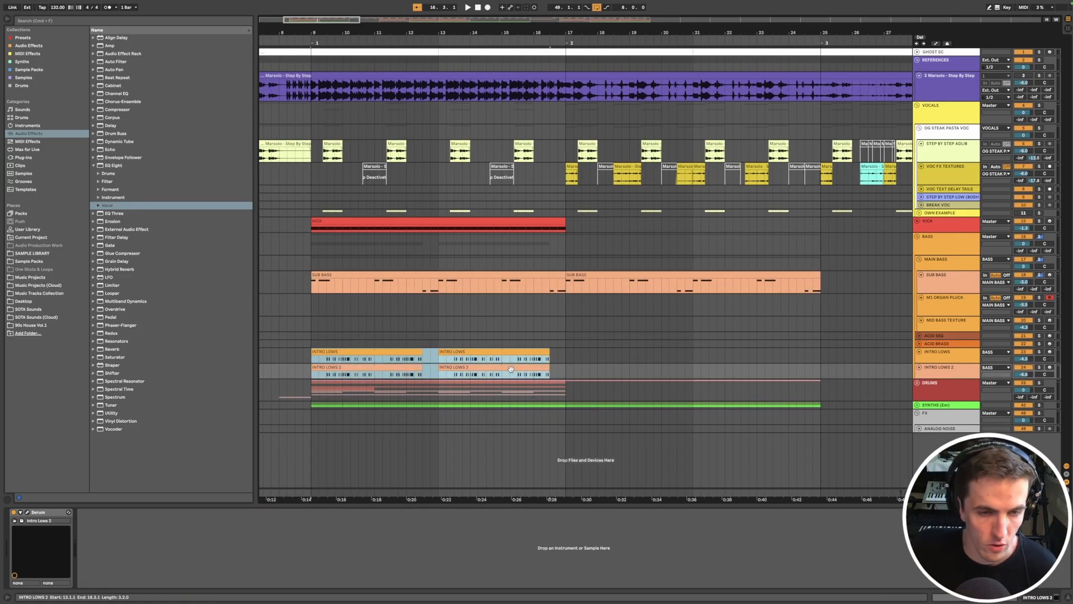
- Examine the first INTRO LOWS and INTRO LOWS 2 clips and play the intro from bar 9
scroll(511, 369, down, 2)
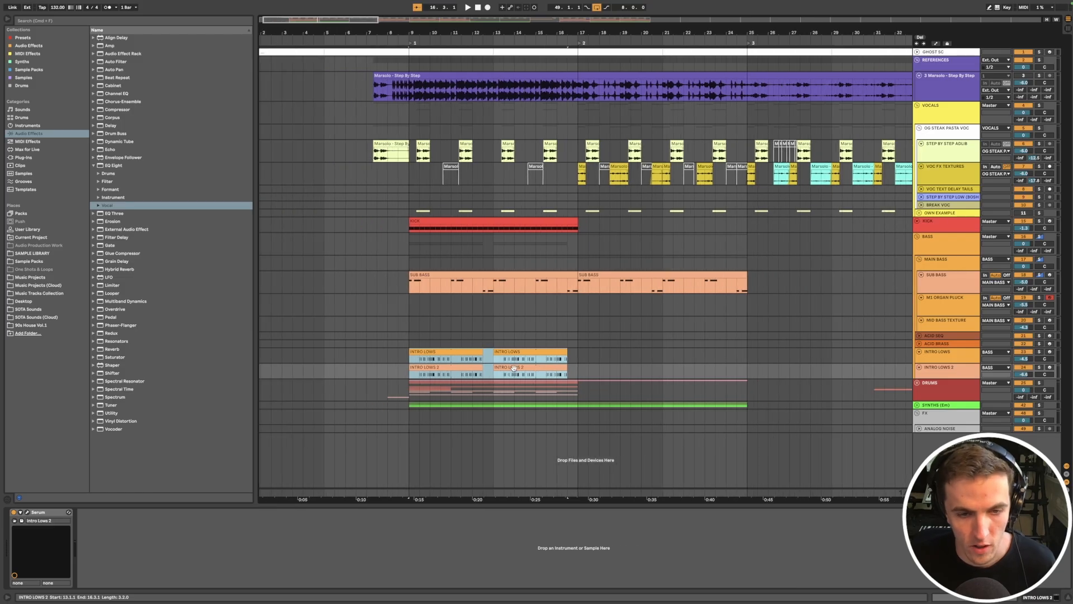
click(409, 346)
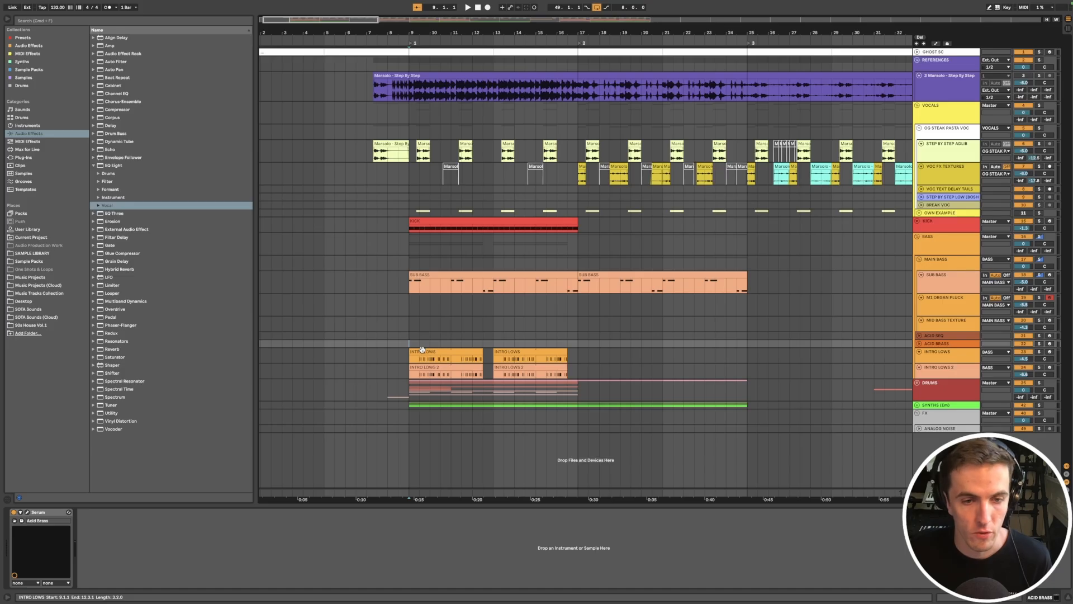
click(431, 350)
scroll(441, 338, up, 5)
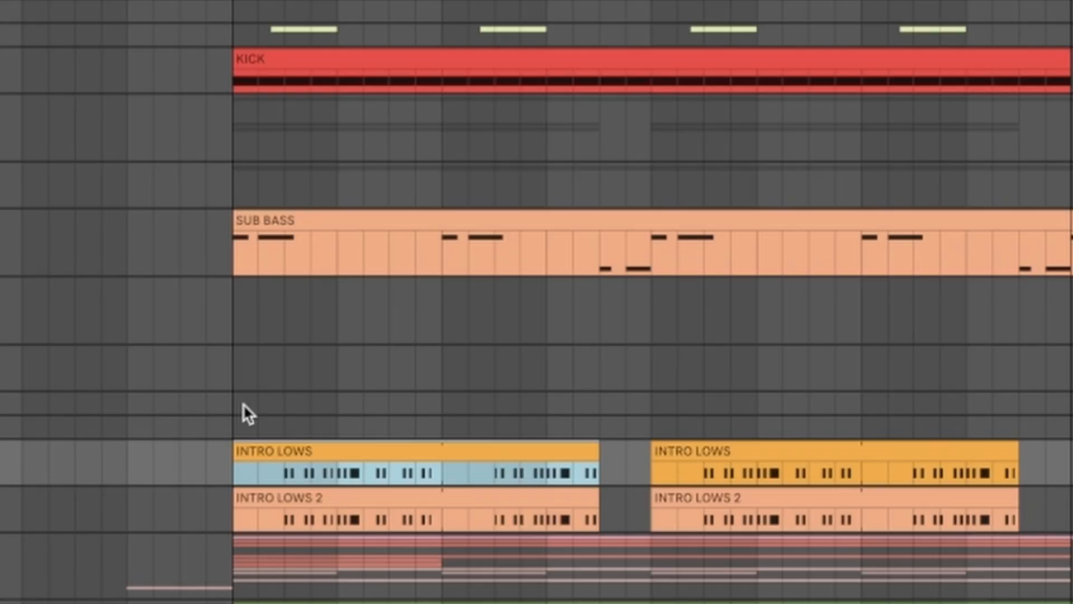
scroll(327, 434, down, 3)
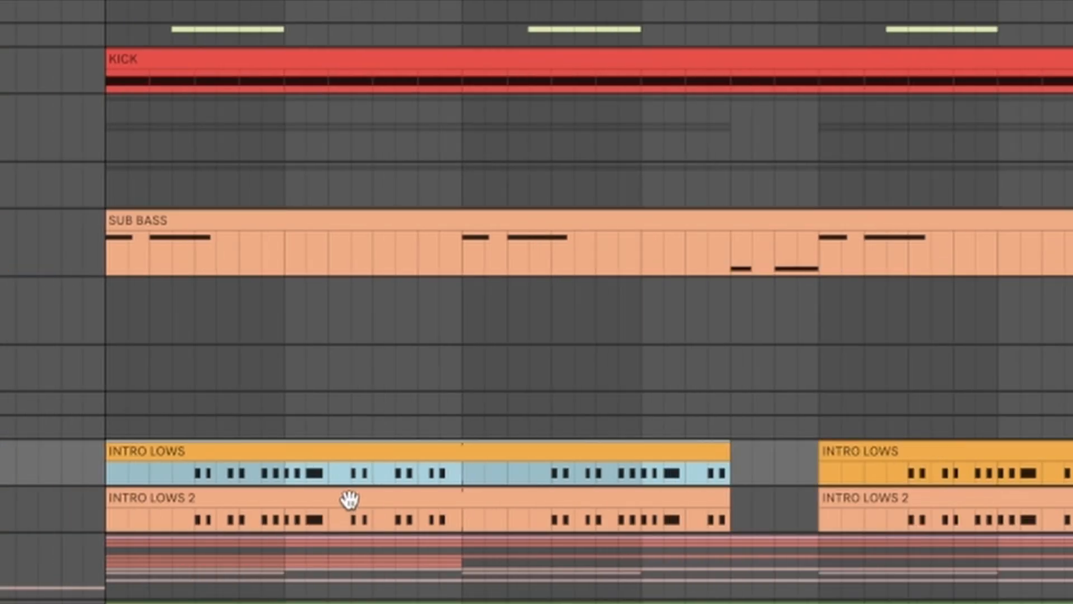
click(349, 499)
click(343, 340)
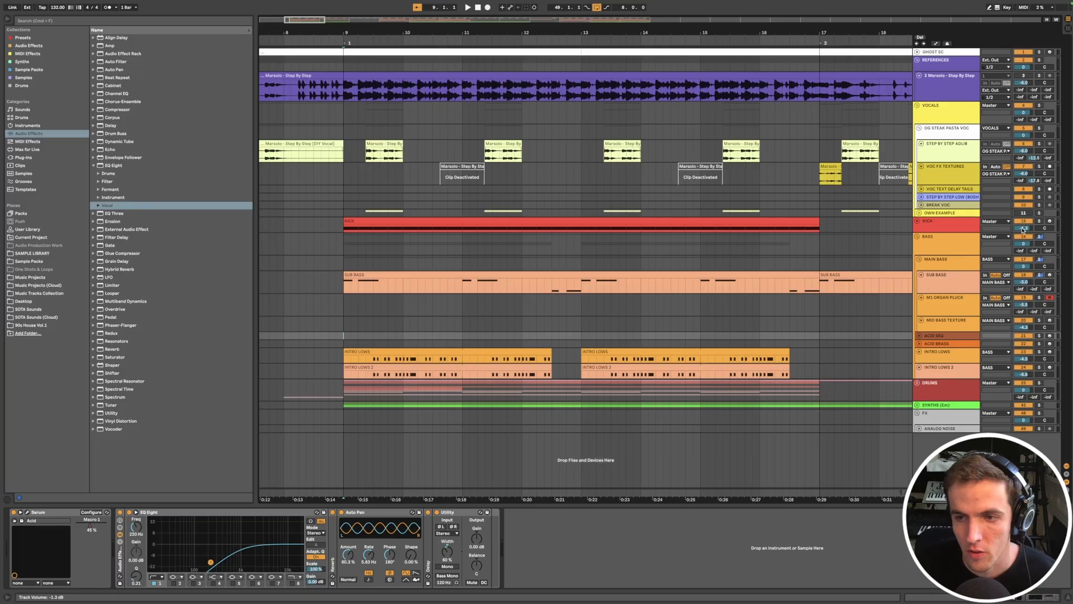
key(space)
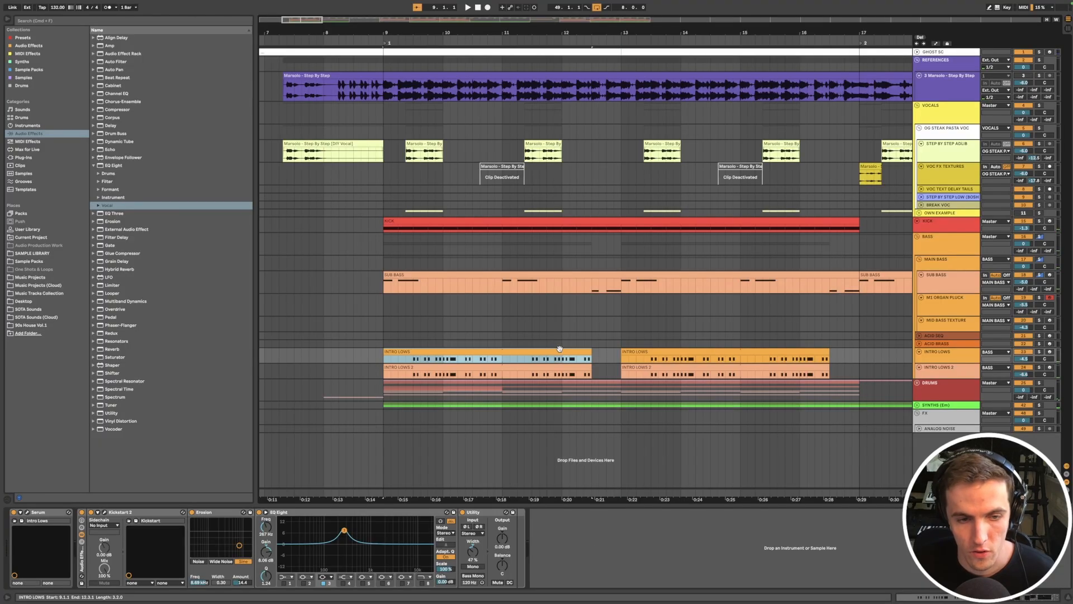
- Open the first INTRO LOWS clip in the note editor and examine its E2 rhythm
double_click(560, 350)
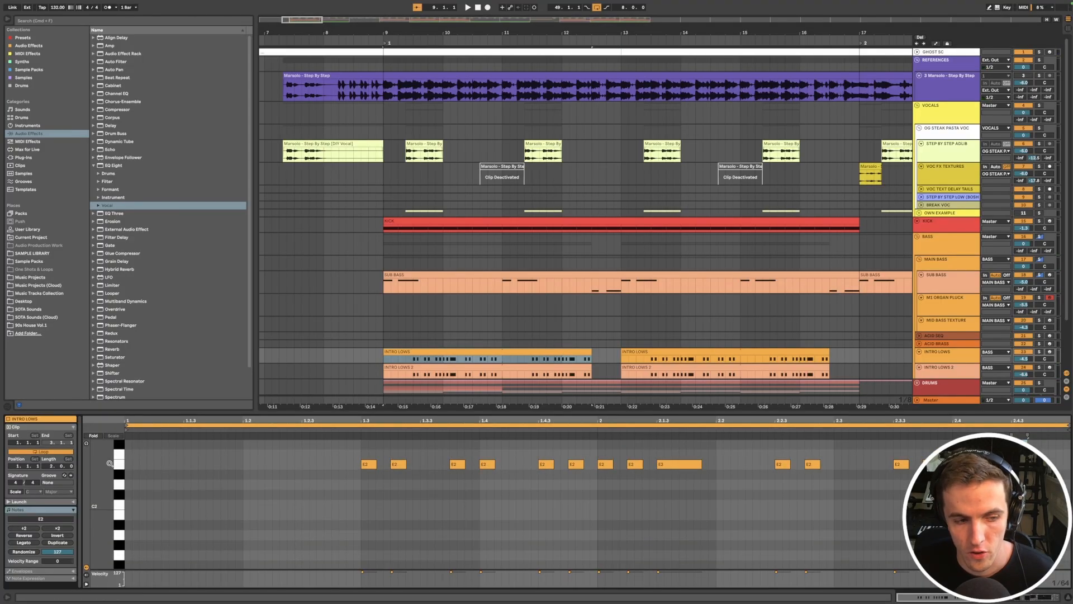
mouse_move(110, 463)
mouse_down()
mouse_move(123, 465)
mouse_move(110, 474)
mouse_up()
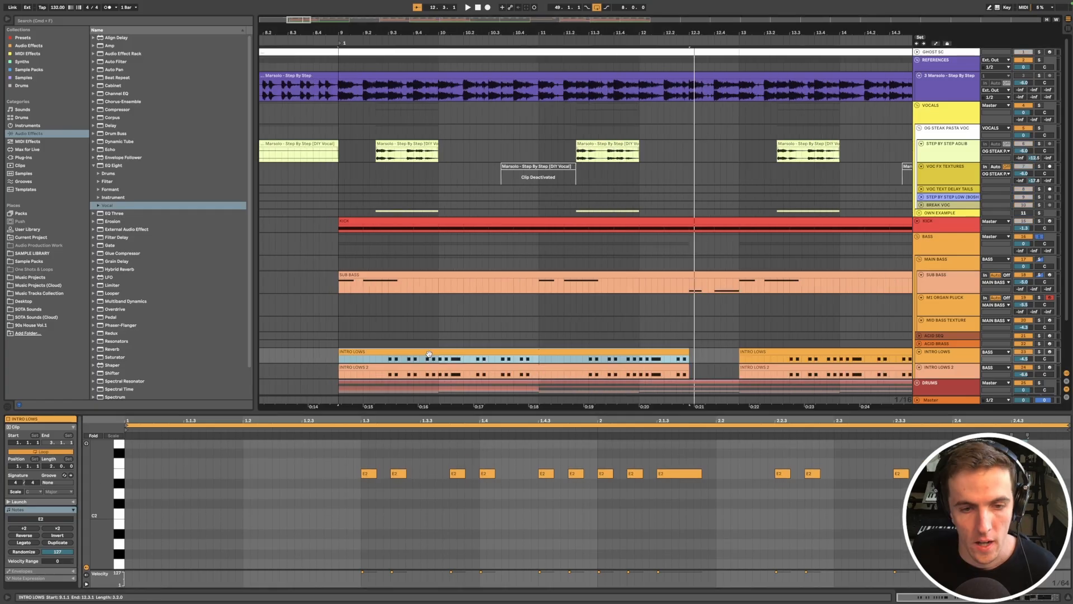
scroll(428, 353, down, 5)
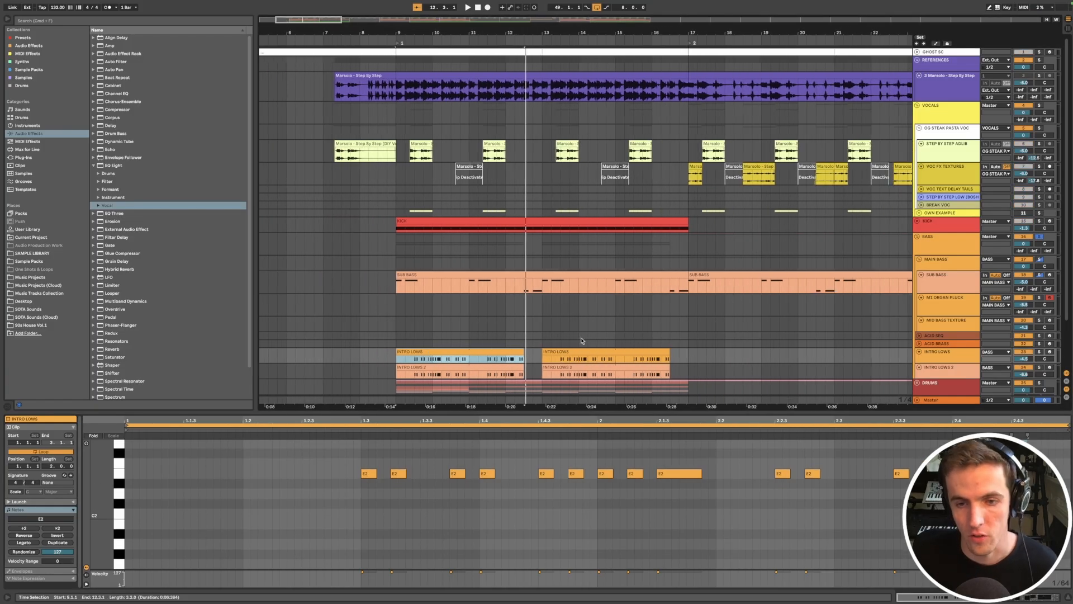
scroll(581, 340, down, 6)
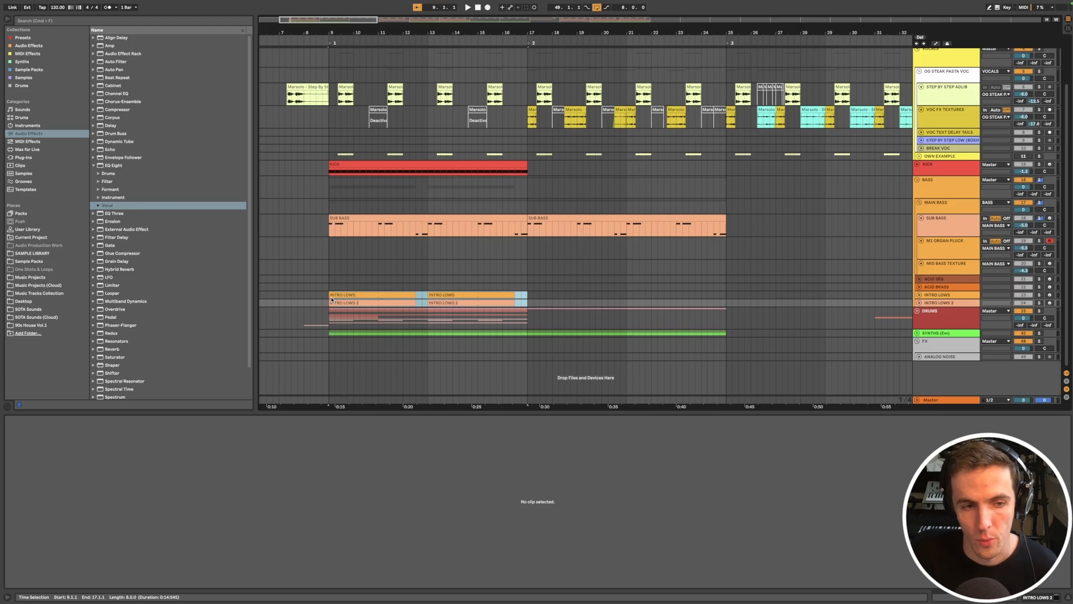
double_click(333, 296)
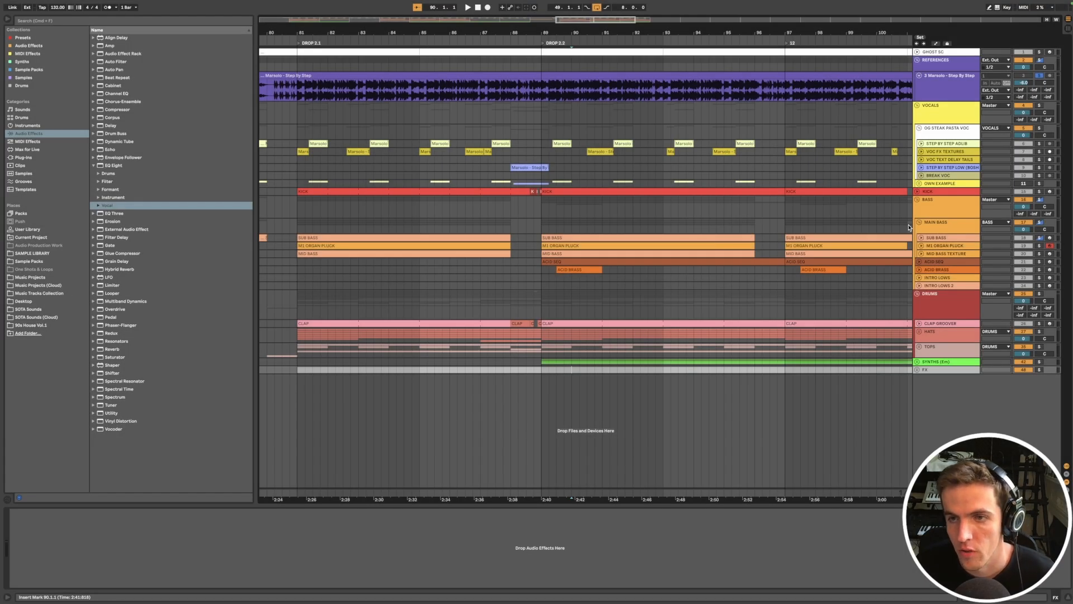
- Fold the VOCALS group
scroll(909, 228, left, 1)
click(917, 105)
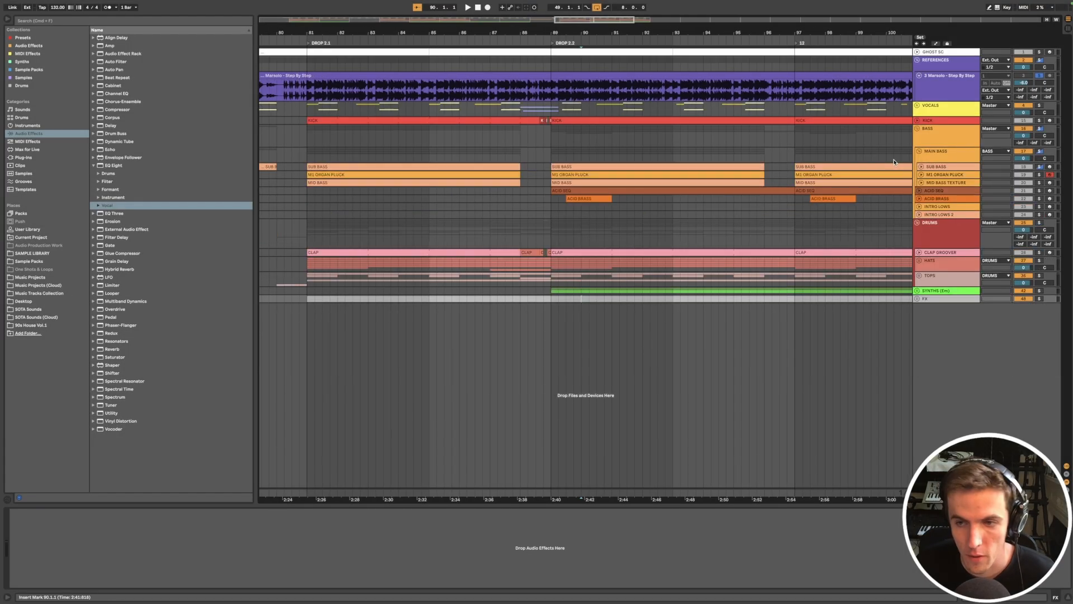
- Unfold and enlarge the CLAP GROOVER track and play its clap clip at DROP 2.2
click(918, 252)
click(576, 252)
key(space)
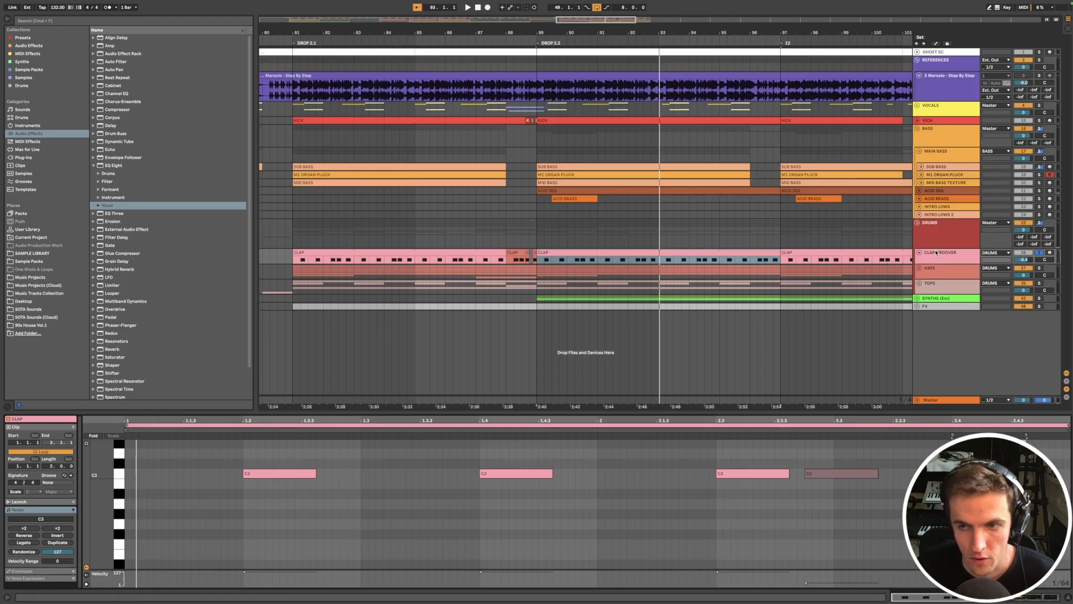
click(937, 253)
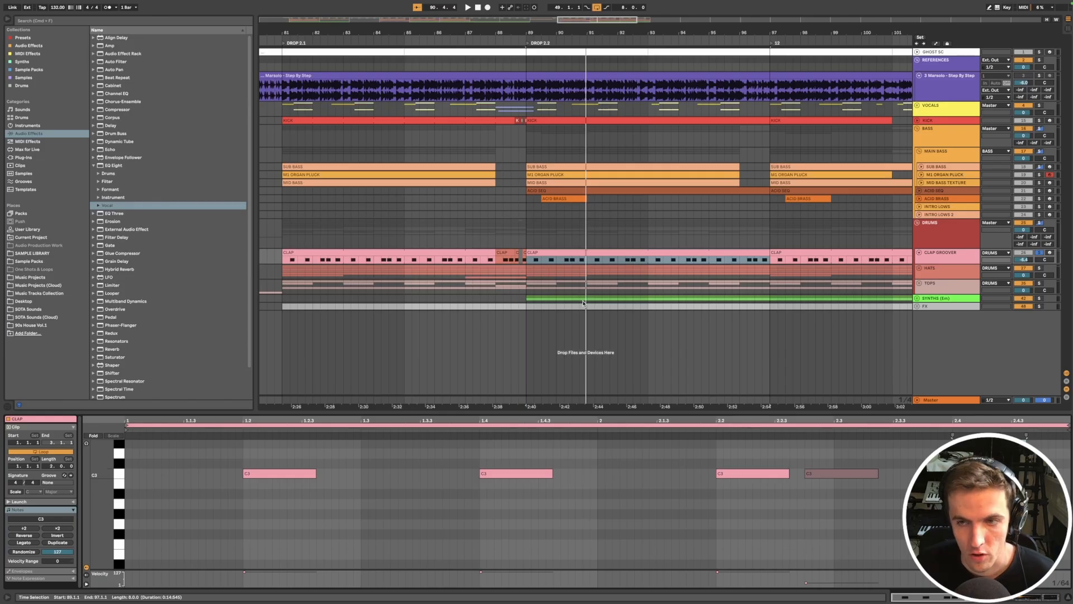
scroll(586, 303, up, 4)
drag(950, 263, 949, 271)
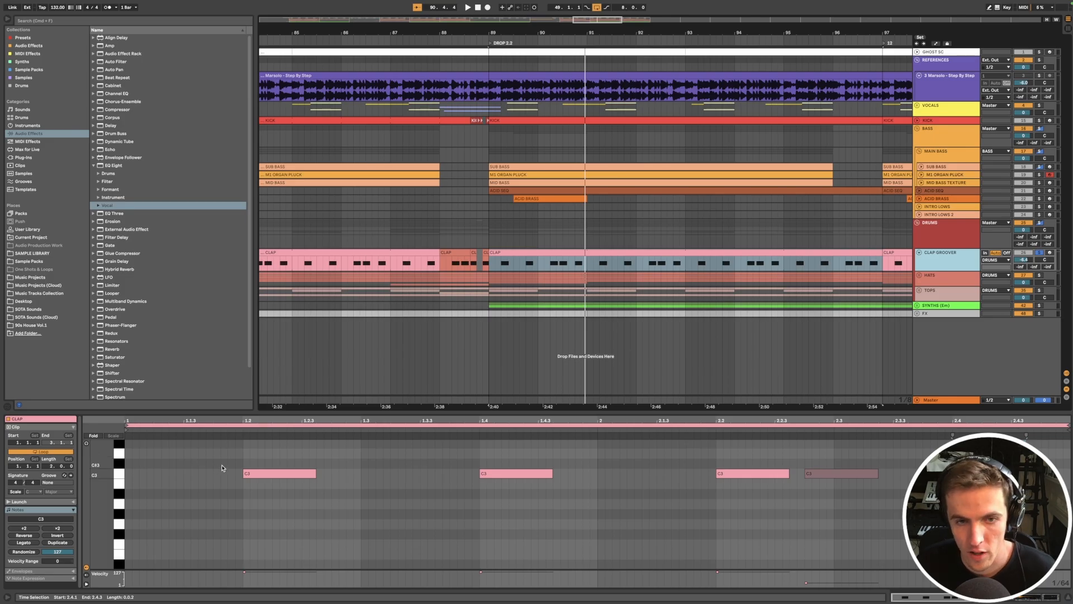
key(space)
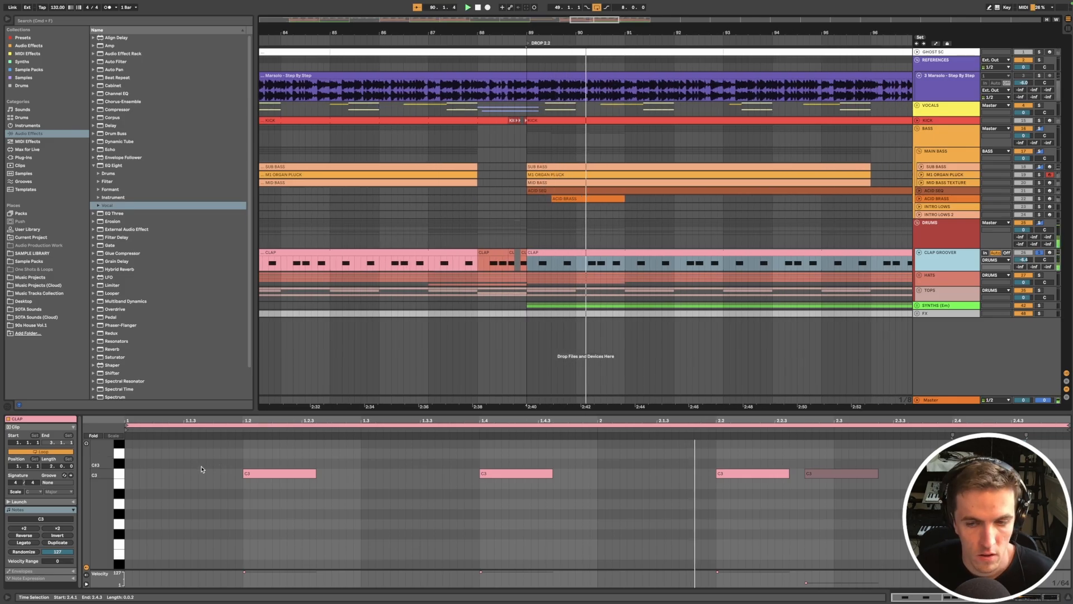
- Examine the clap clip's C3 notes, including the quieter one after beat 2.2, and the clap fill just before DROP 2.2
click(540, 514)
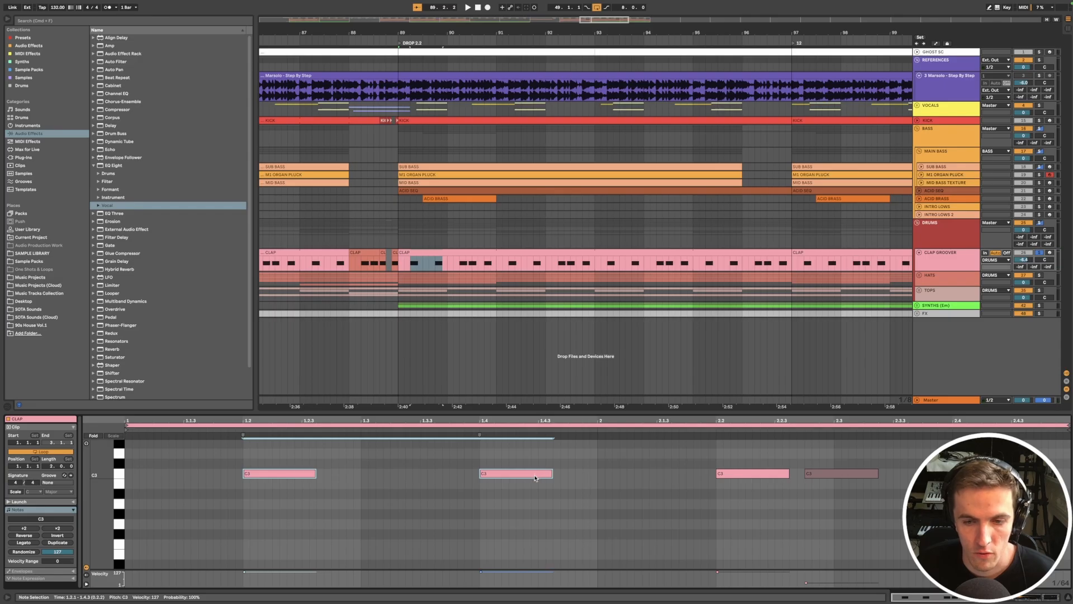
scroll(855, 484, up, 2)
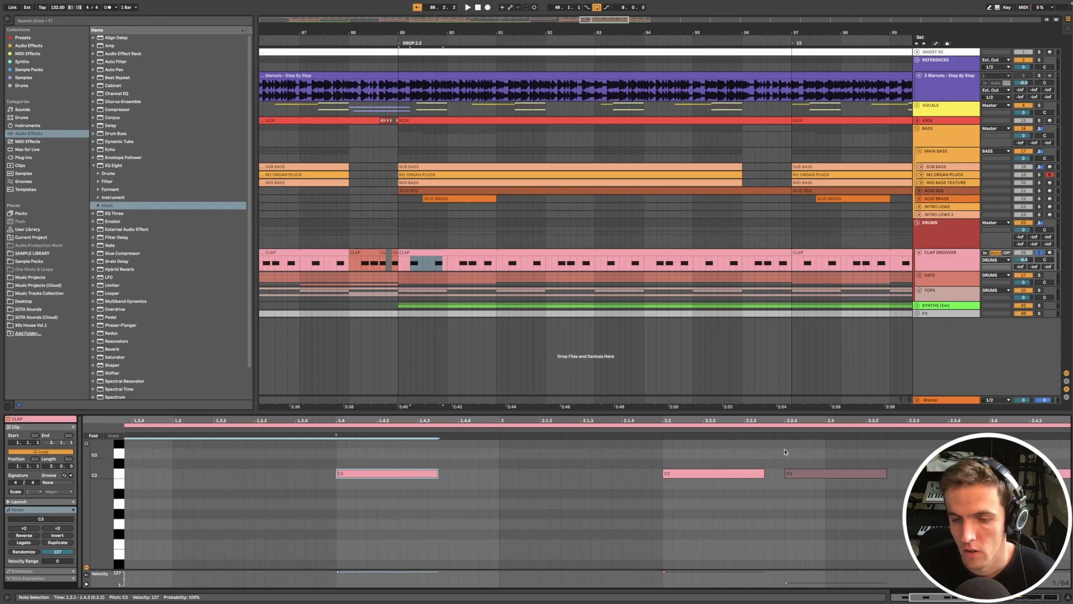
scroll(805, 484, up, 1)
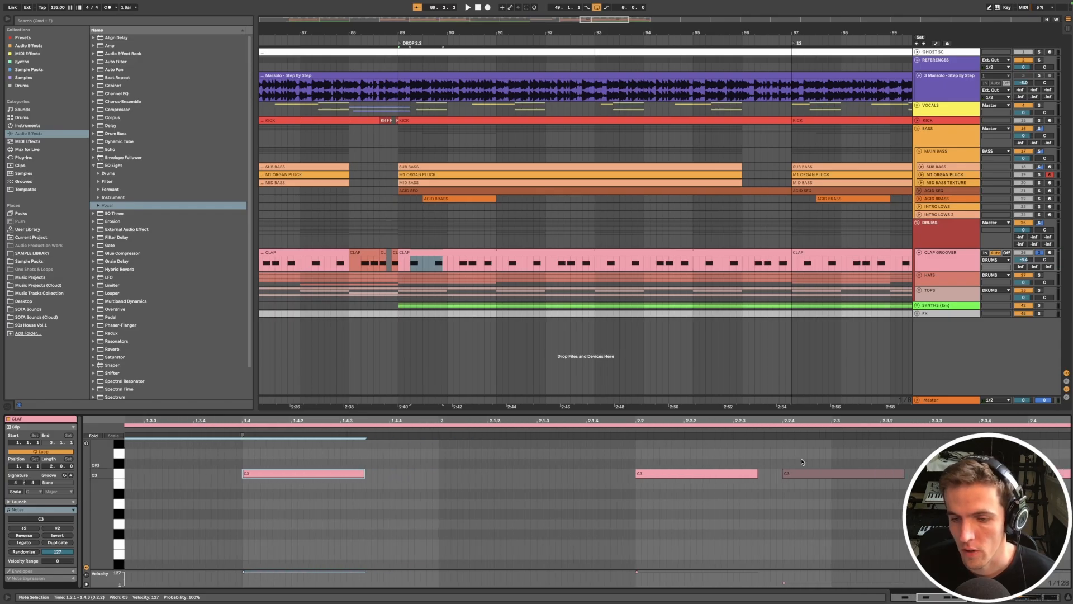
click(809, 474)
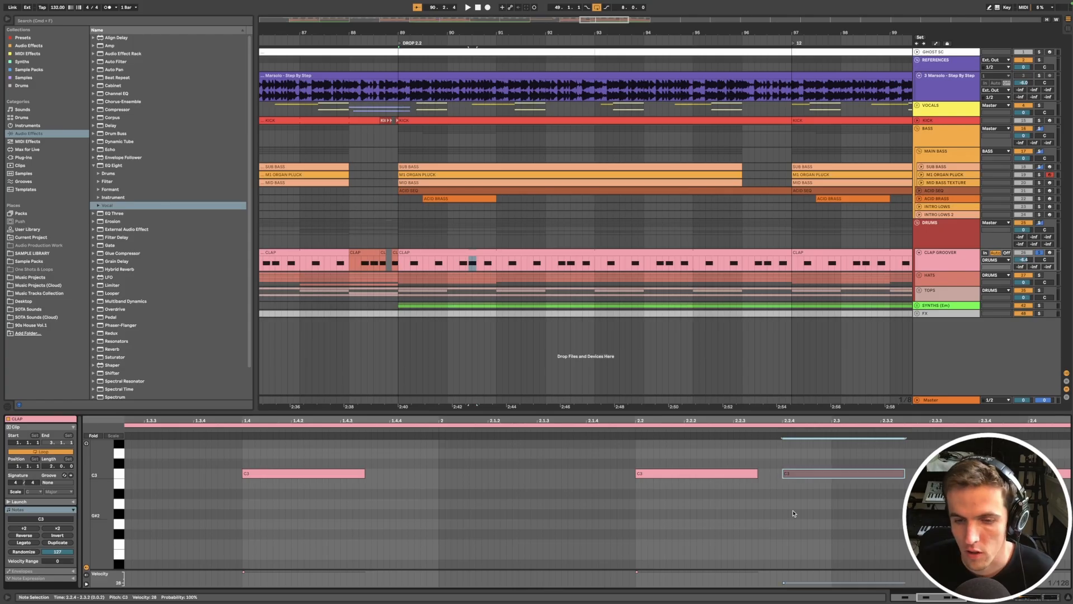
scroll(794, 513, down, 2)
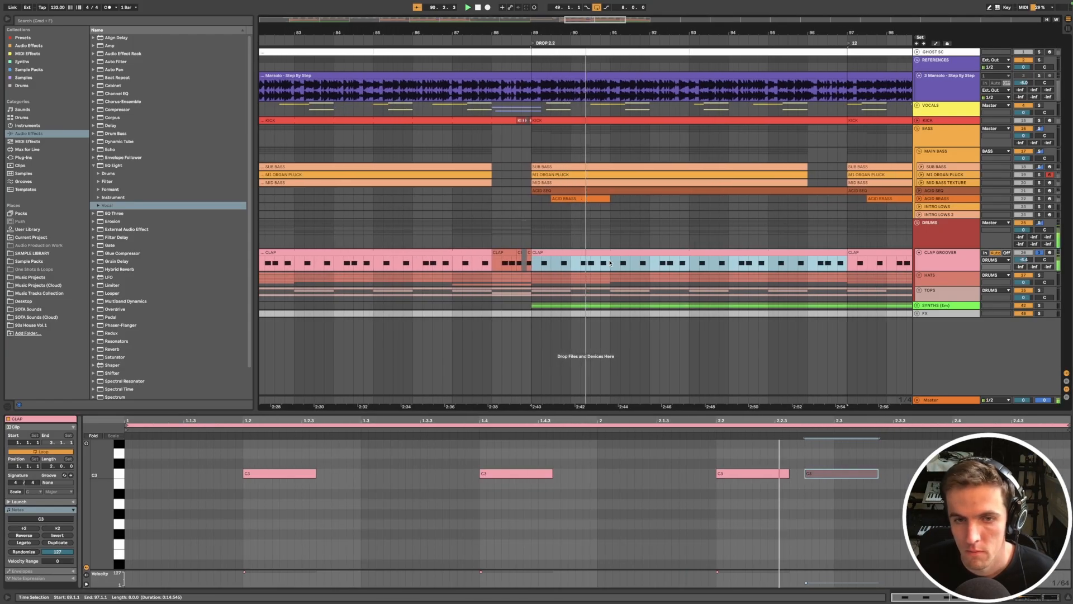
click(506, 261)
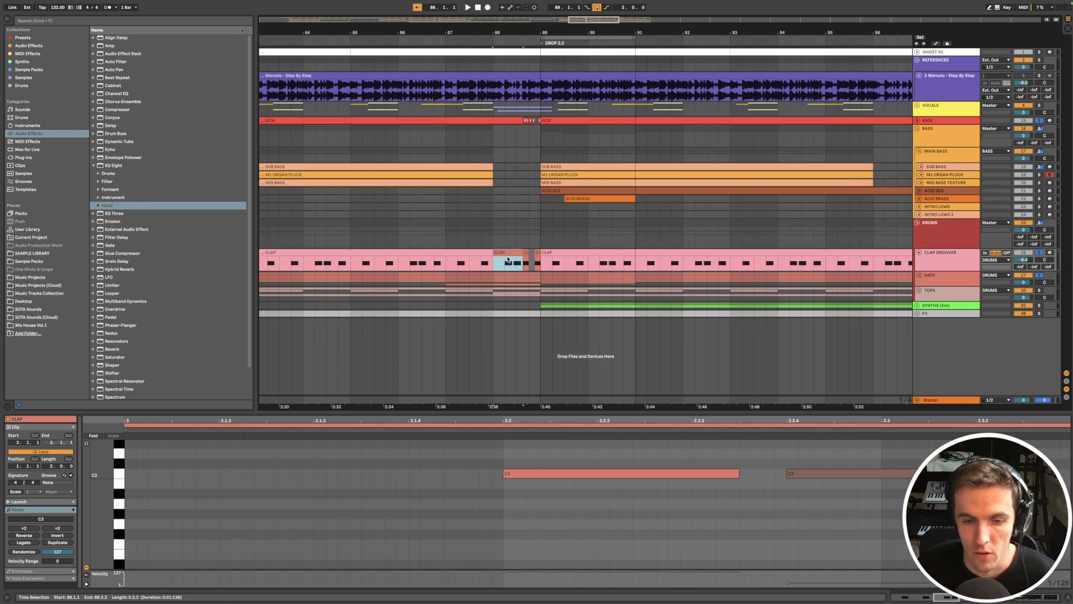
scroll(507, 260, up, 3)
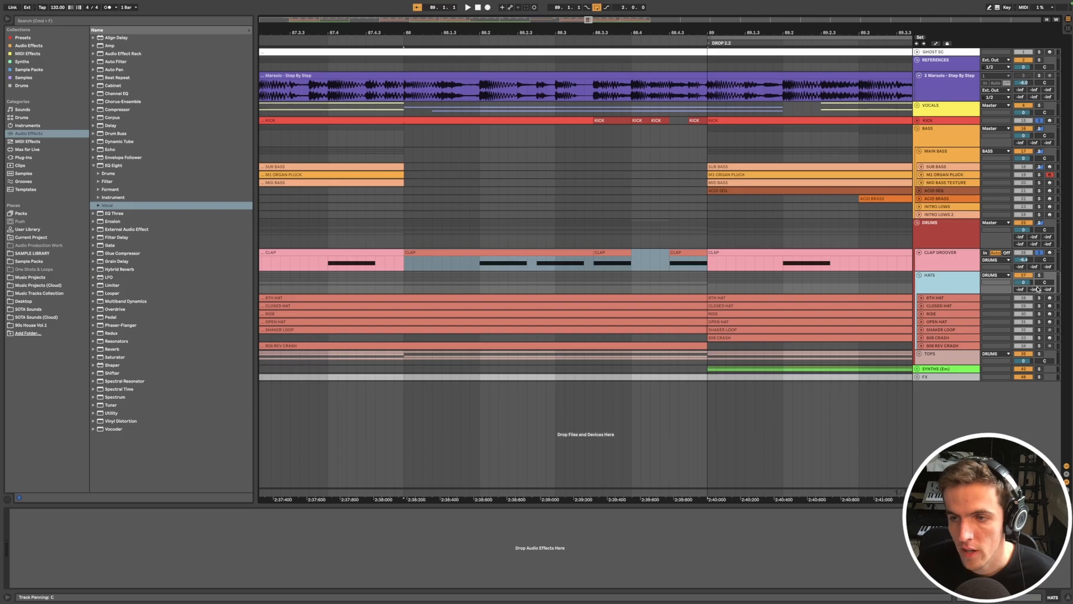
- Select the 8TH HAT track in the HATS group, unfold it and play its clip from DROP 2.2
click(971, 299)
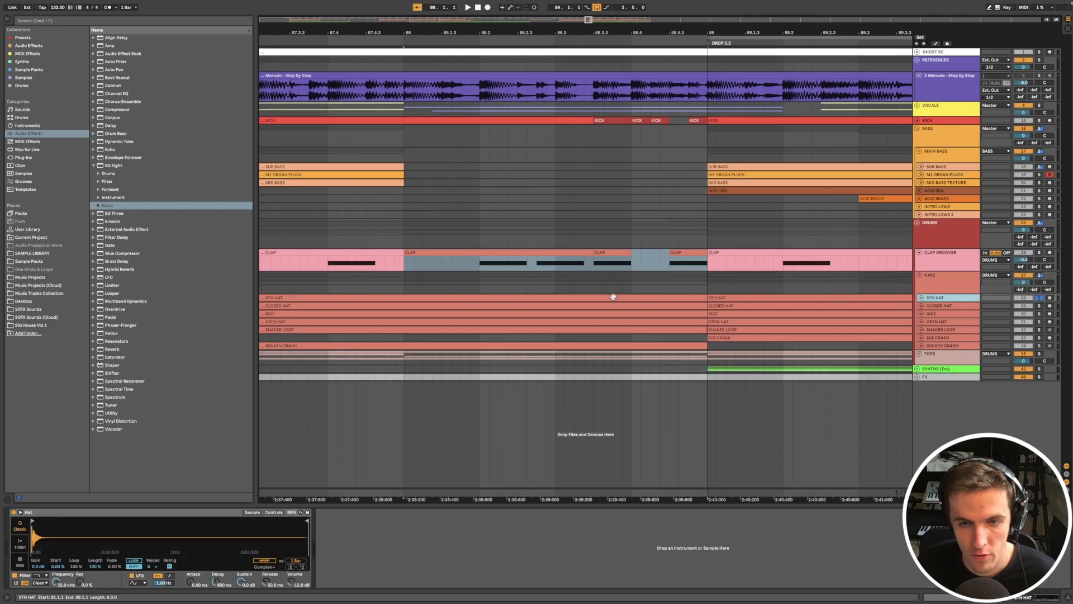
click(728, 298)
scroll(693, 297, down, 5)
key(space)
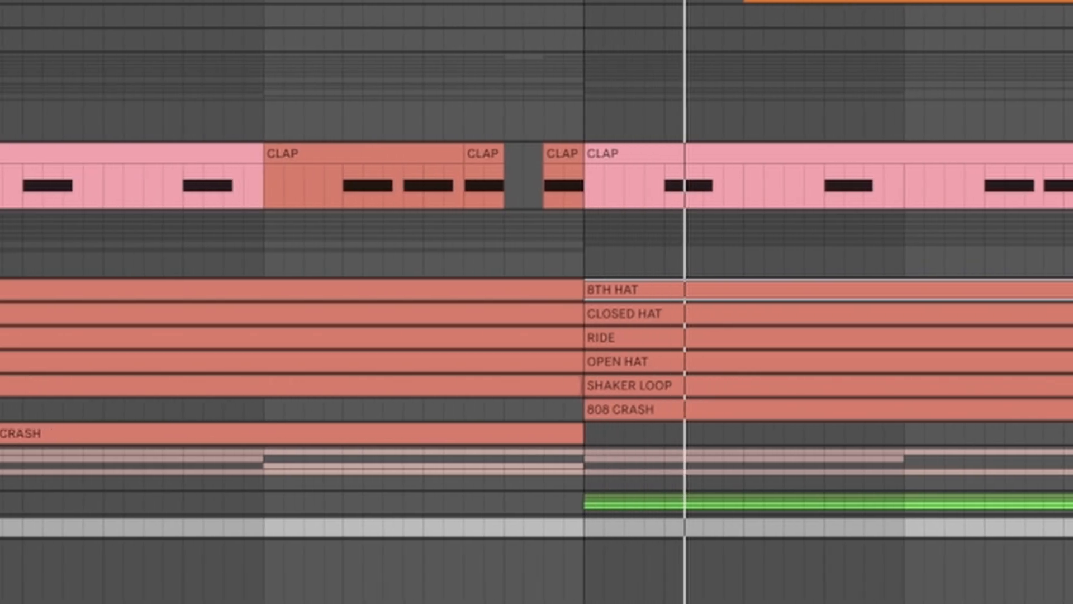
key(u)
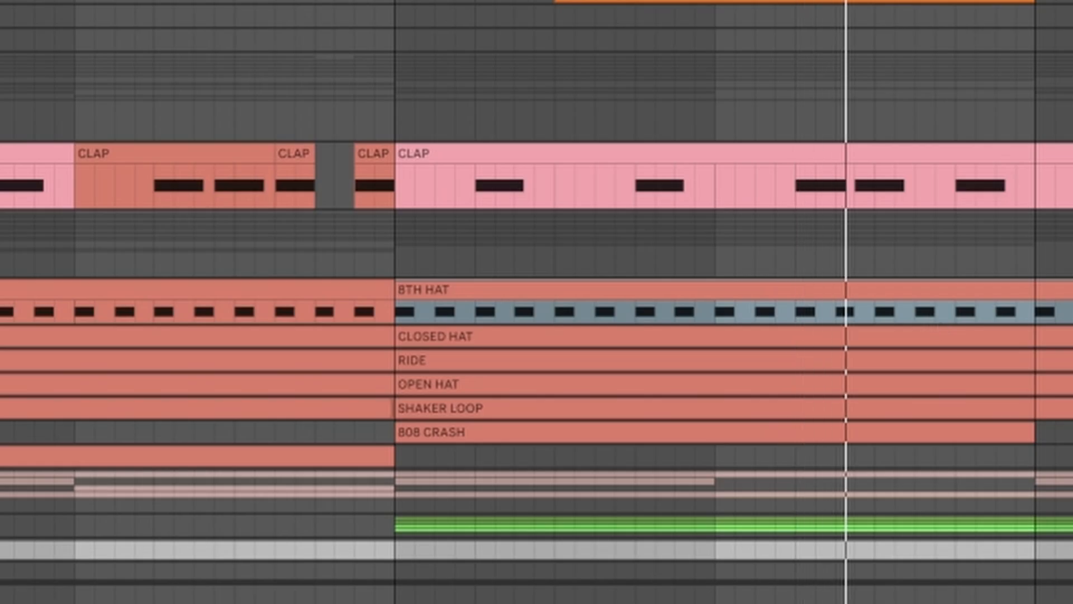
double_click(541, 289)
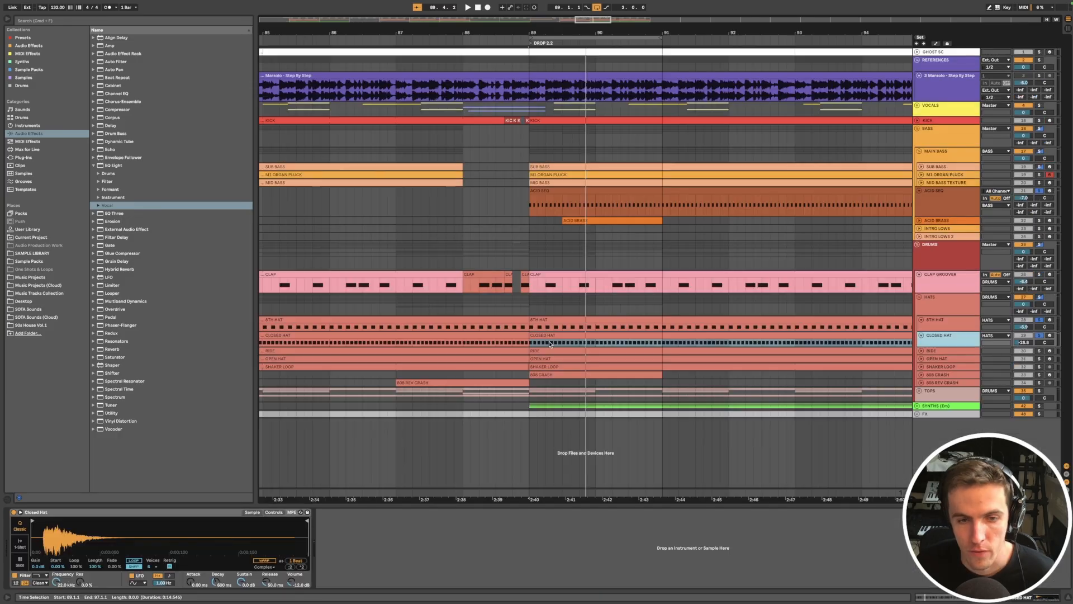
- Play the CLOSED HAT clip at DROP 2.2 and examine its alternating note velocities in the note editor
key(Down)
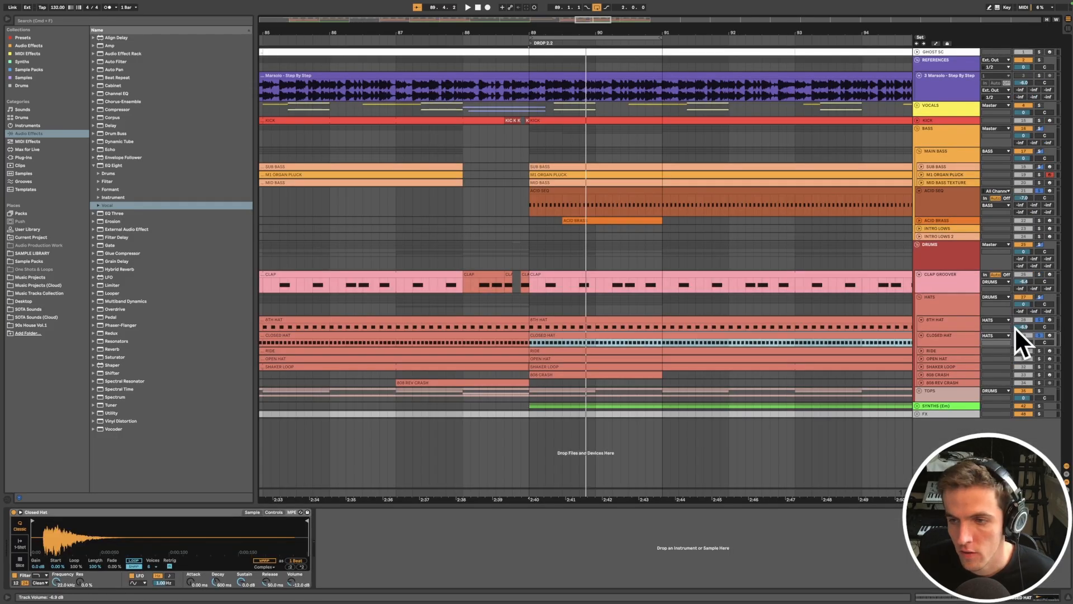
key(space)
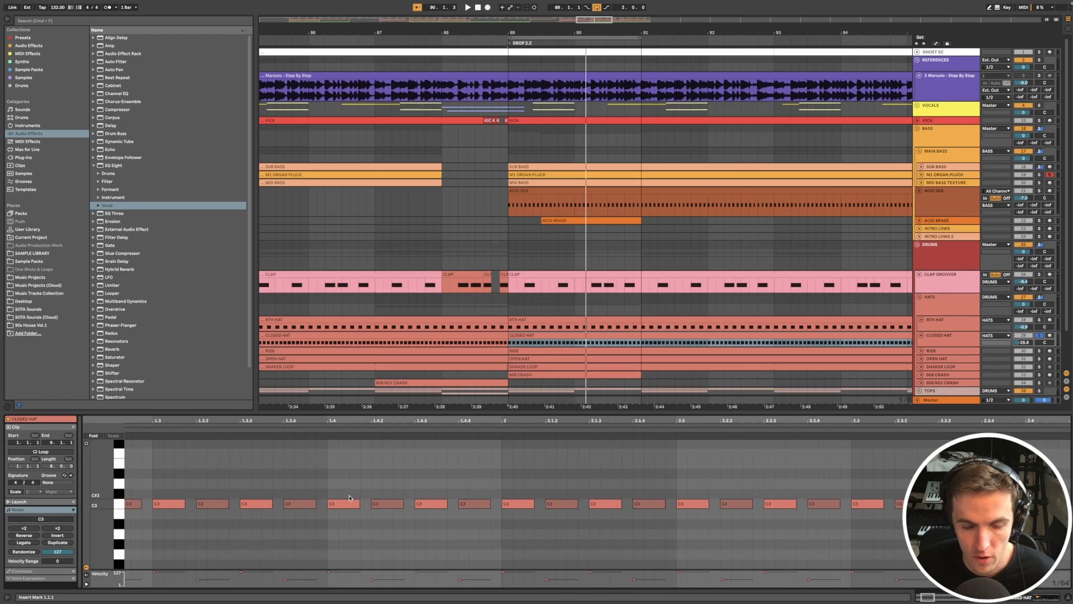
scroll(349, 497, down, 3)
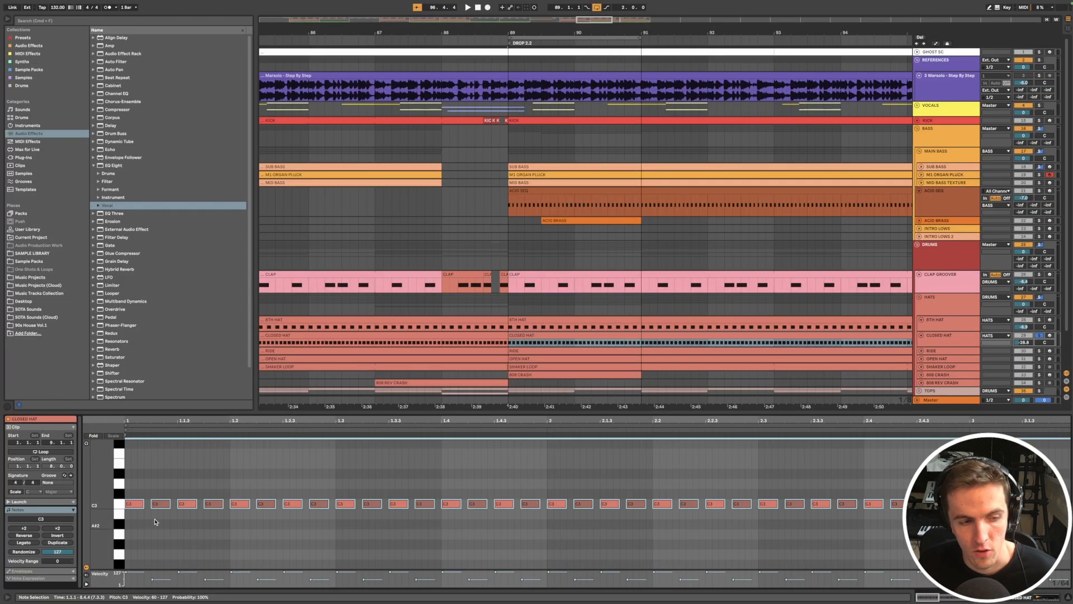
- Select the first C3 note of the CLOSED HAT clip and duplicate it repeatedly along the pattern
click(133, 465)
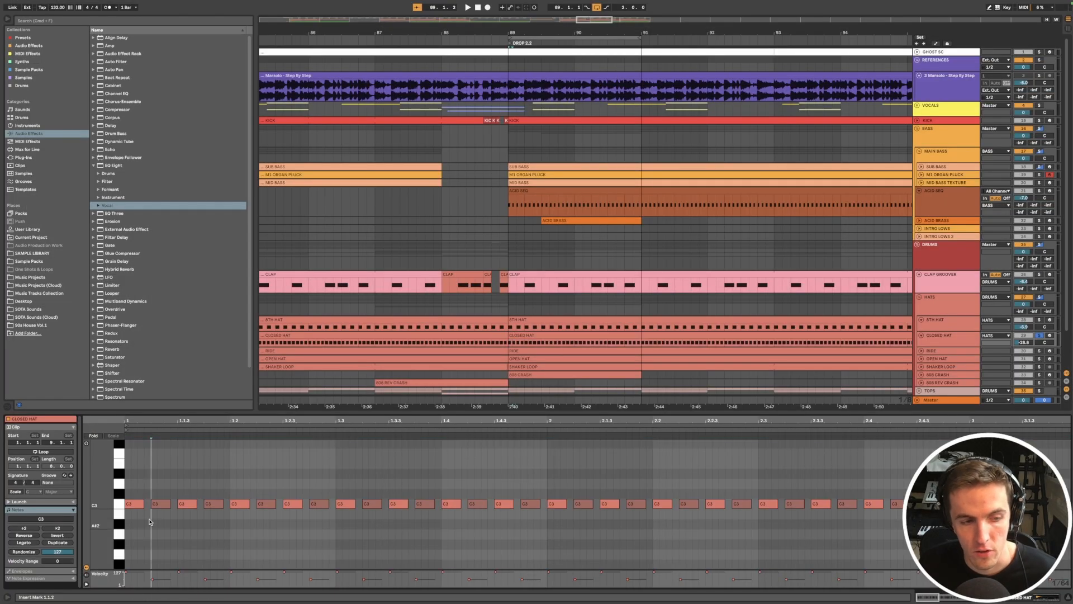
key(super+d)
key(super+d)
key(super+d)
key(super+d)
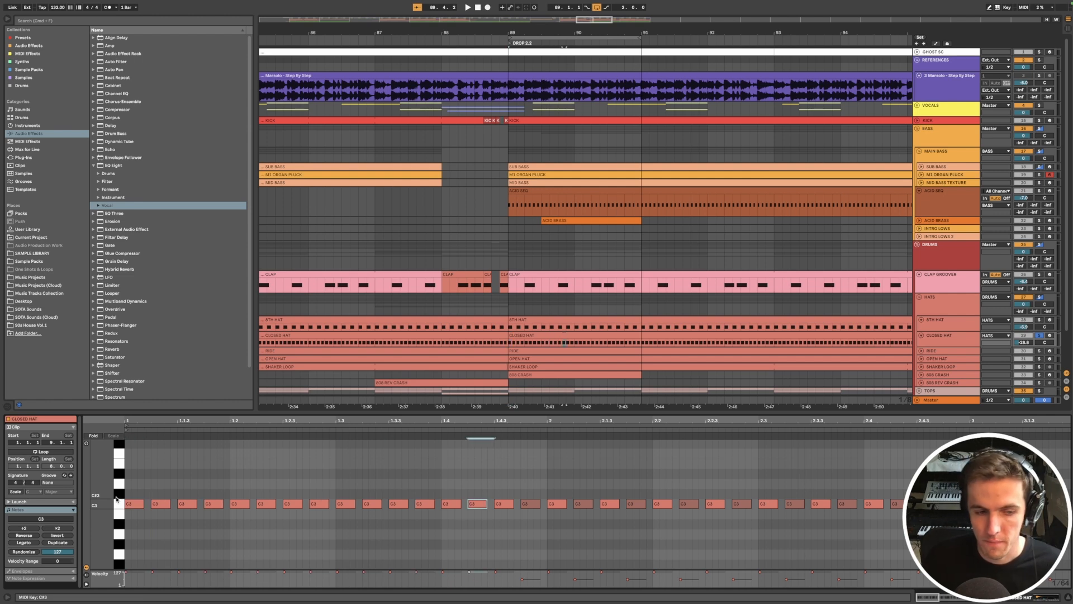
- Undo all the note duplications in the CLOSED HAT clip
key(super+z)
key(super+z)
key(super+z)
key(super+z)
key(super+z)
key(super+z)
key(super+z)
key(super+z)
key(super+z)
key(super+z)
key(super+z)
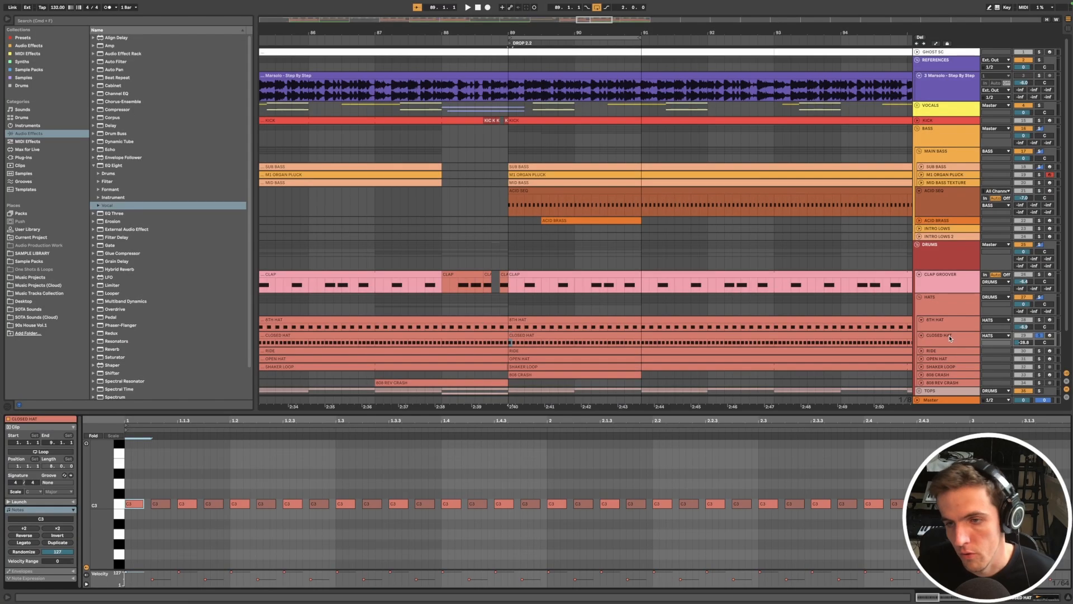
- Play the CLOSED HAT clip from DROP 2.2 and view where the RIDE clips sit across the arrangement
double_click(949, 339)
click(570, 335)
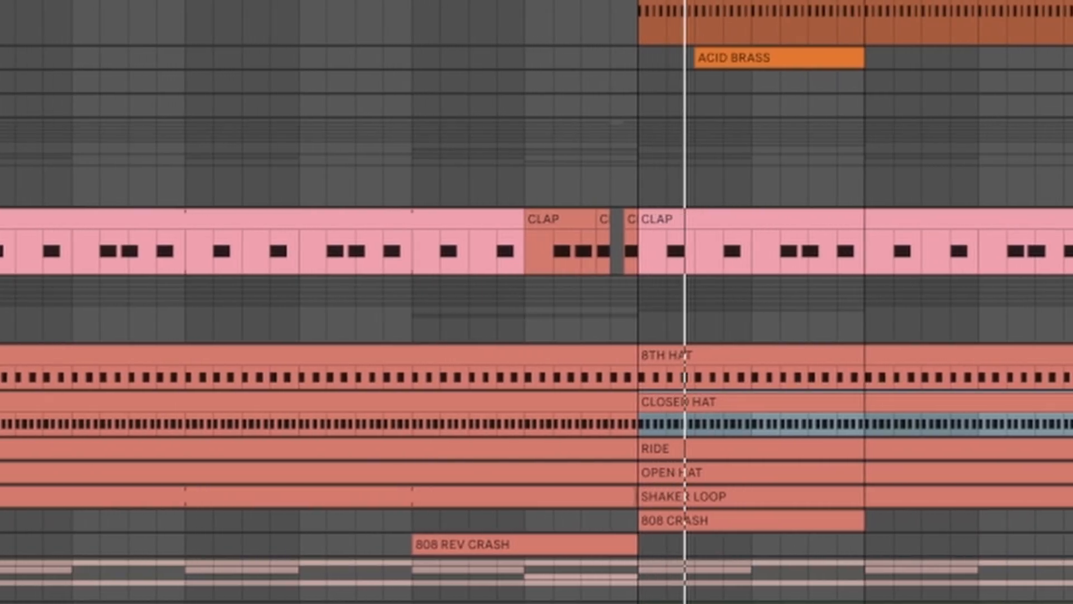
click(1068, 448)
scroll(930, 443, down, 10)
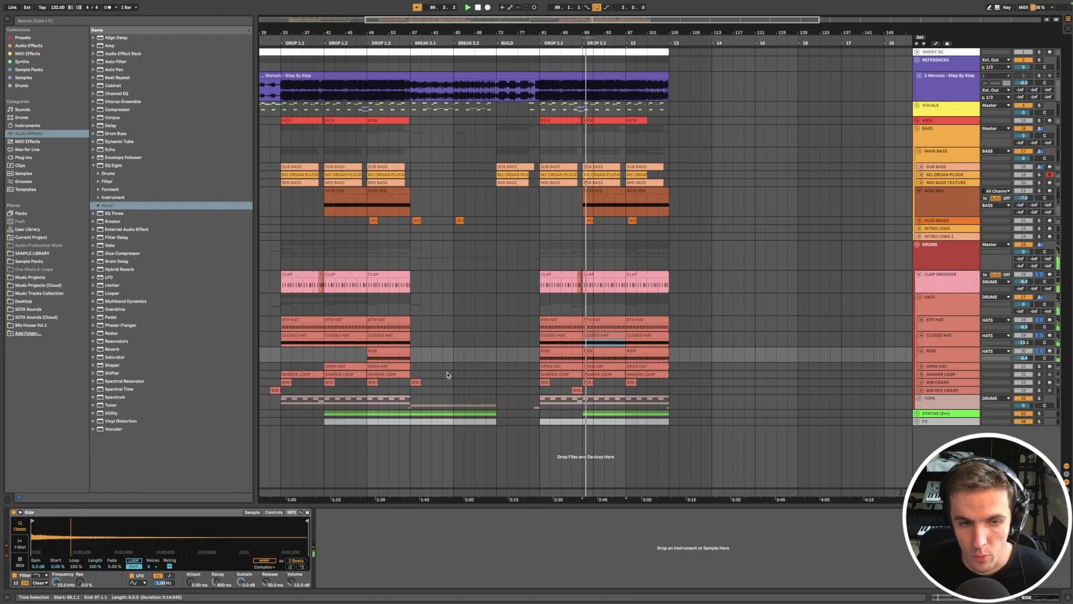
scroll(591, 367, up, 10)
- Examine the OPEN HAT clip's note rhythm at DROP 2.2 and select the OPEN HAT track
click(591, 366)
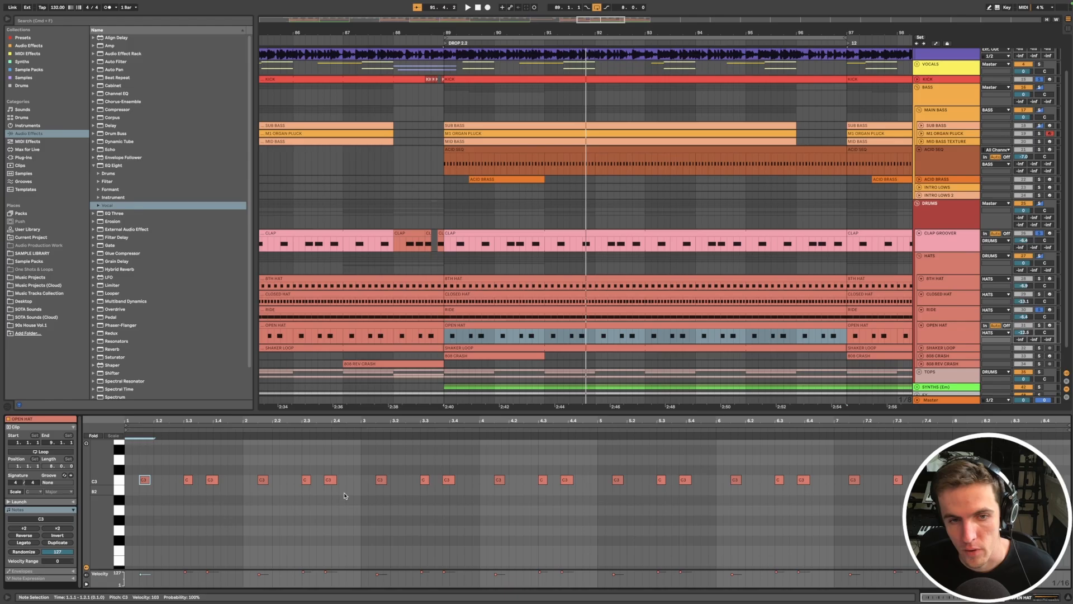
click(527, 328)
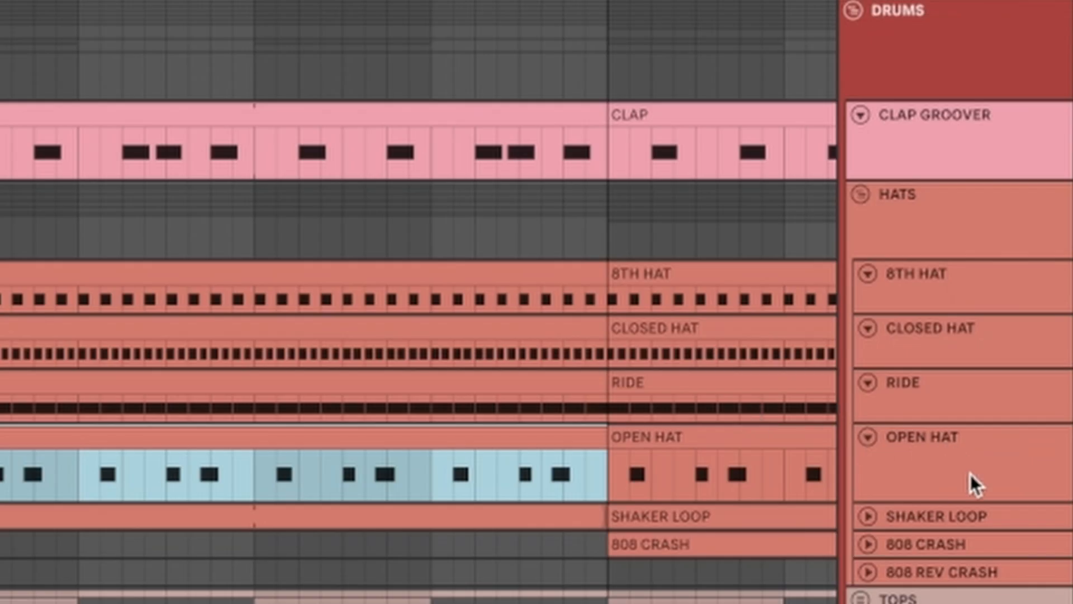
click(950, 336)
- Unfold the SHAKER LOOP track and play its clip
click(867, 516)
click(559, 515)
key(space)
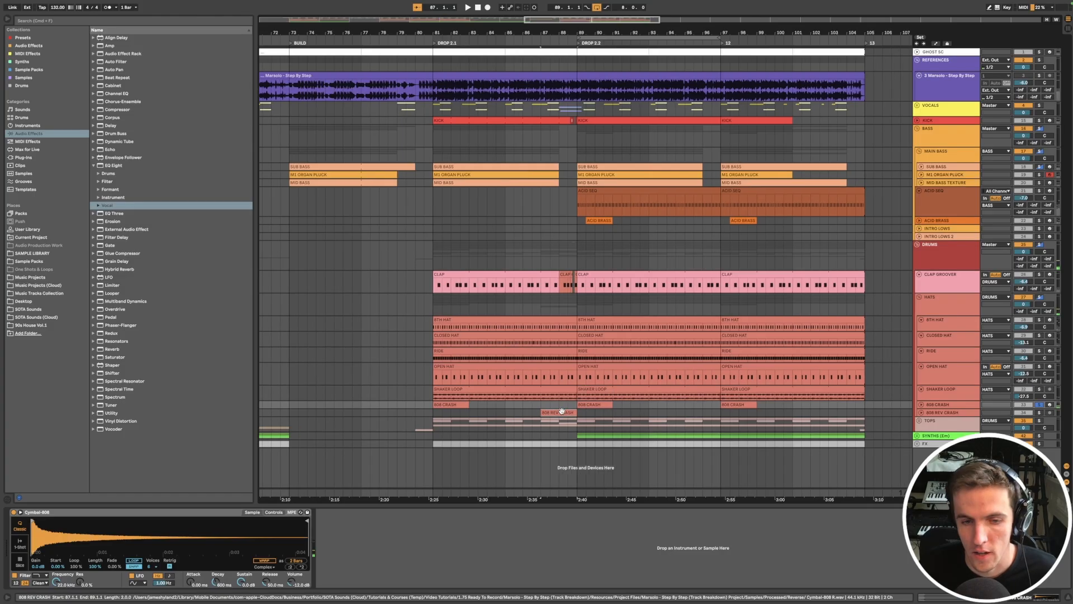
- Select the 808 REV CRASH clip leading into DROP 2.2 and examine how it meets the 808 CRASH
click(562, 412)
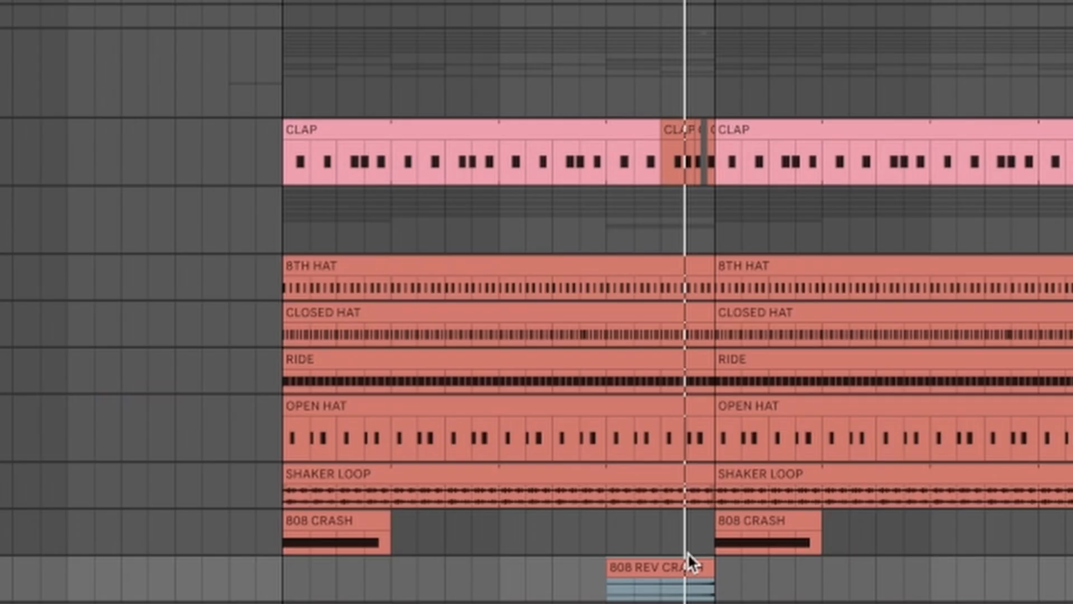
scroll(580, 412, up, 5)
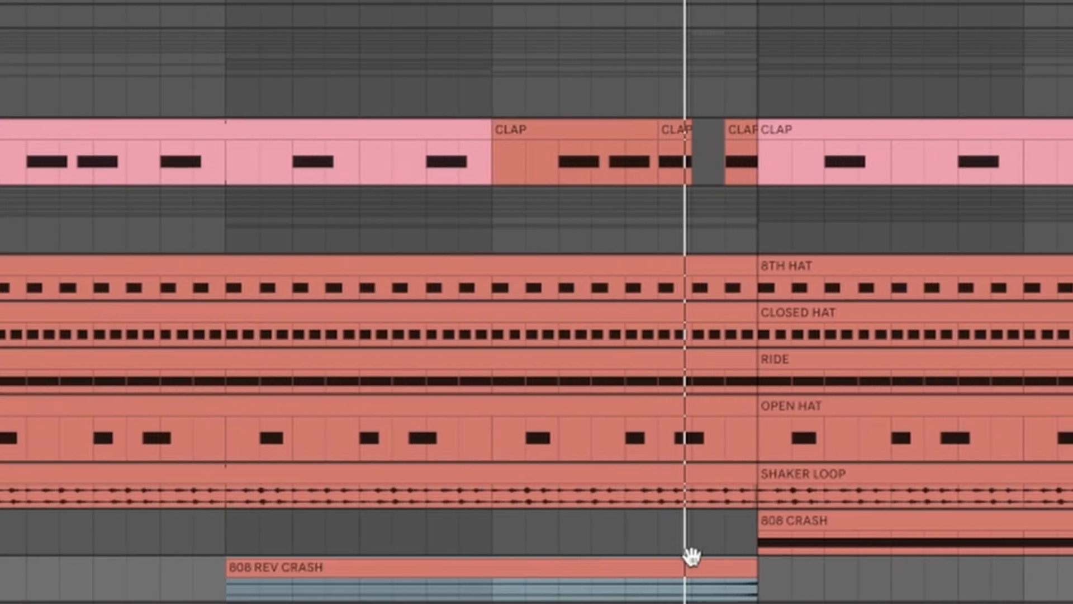
scroll(695, 551, down, 4)
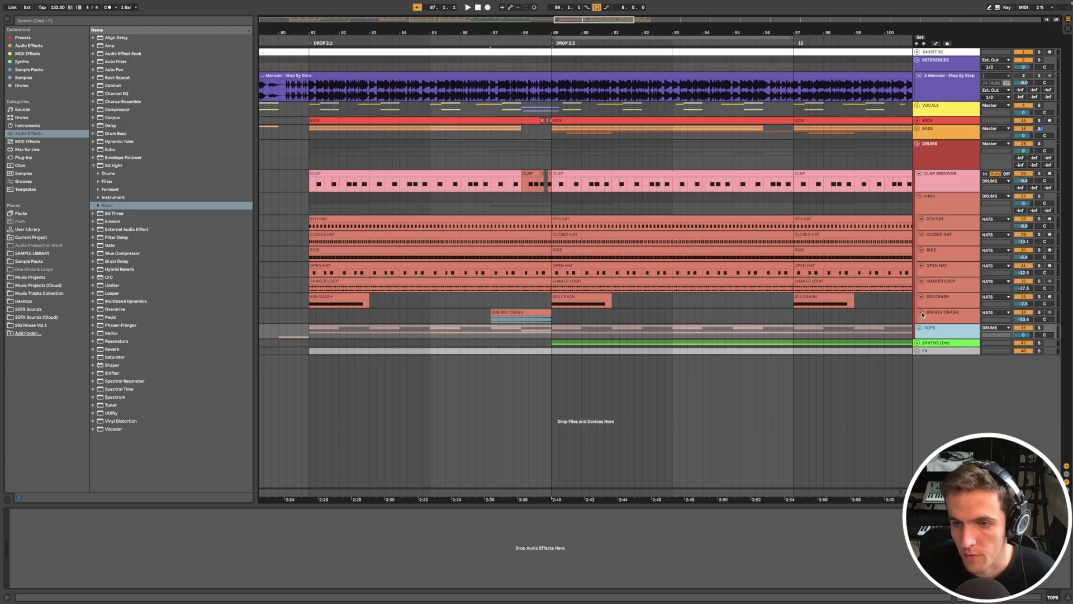
- Unfold the TOPS group and examine the PERC 1 clip's C3 note rhythm and the track's Flanger
click(917, 327)
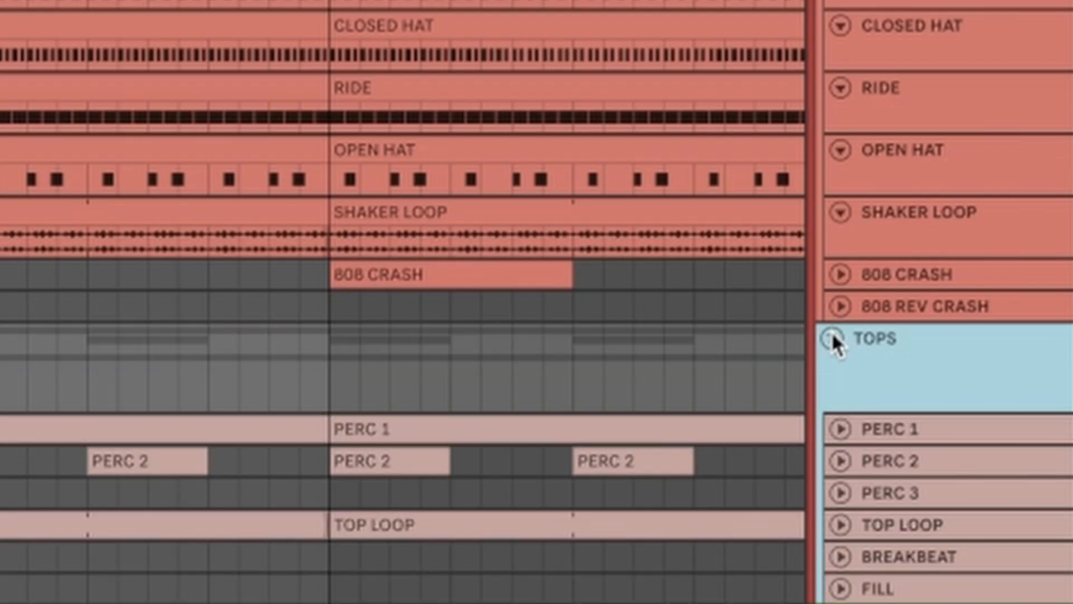
click(321, 425)
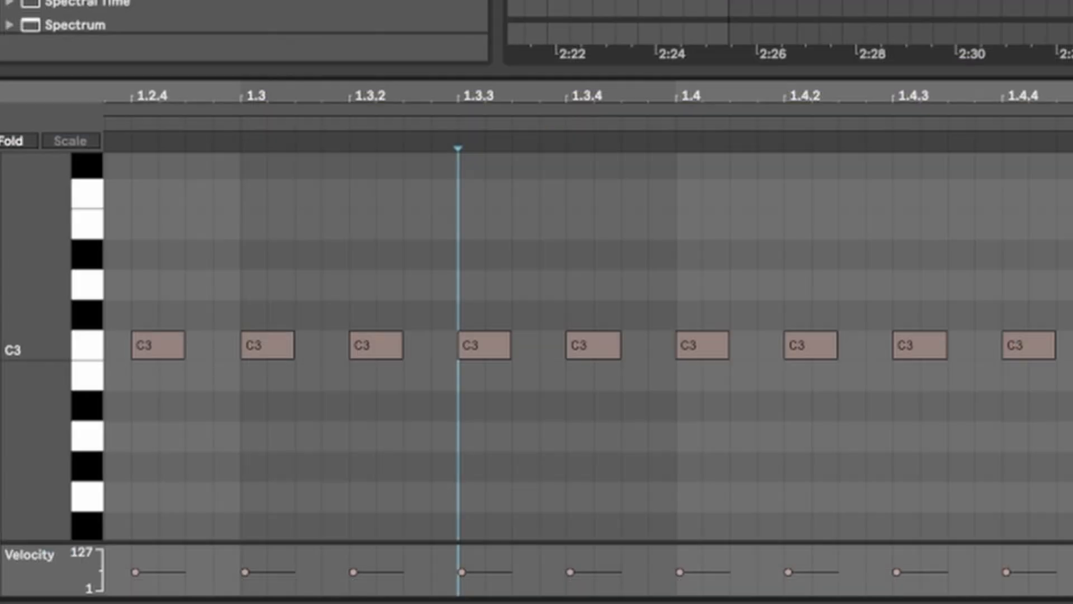
scroll(597, 503, down, 10)
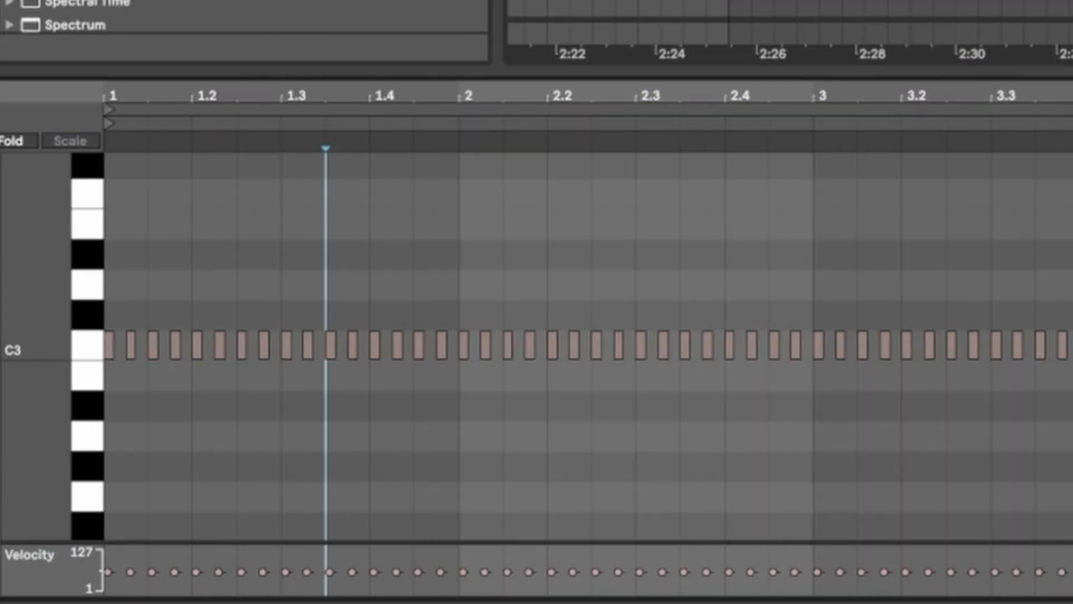
scroll(1062, 299, up, 5)
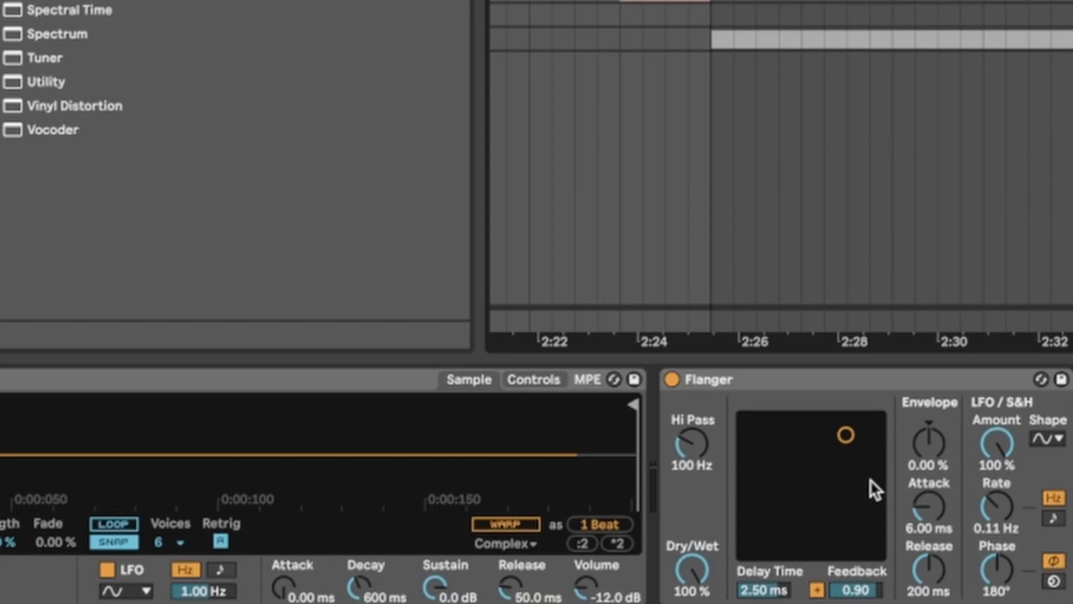
- Play the section and examine the PERC 2 clip's C3 note rhythm at DROP 2.2
key(space)
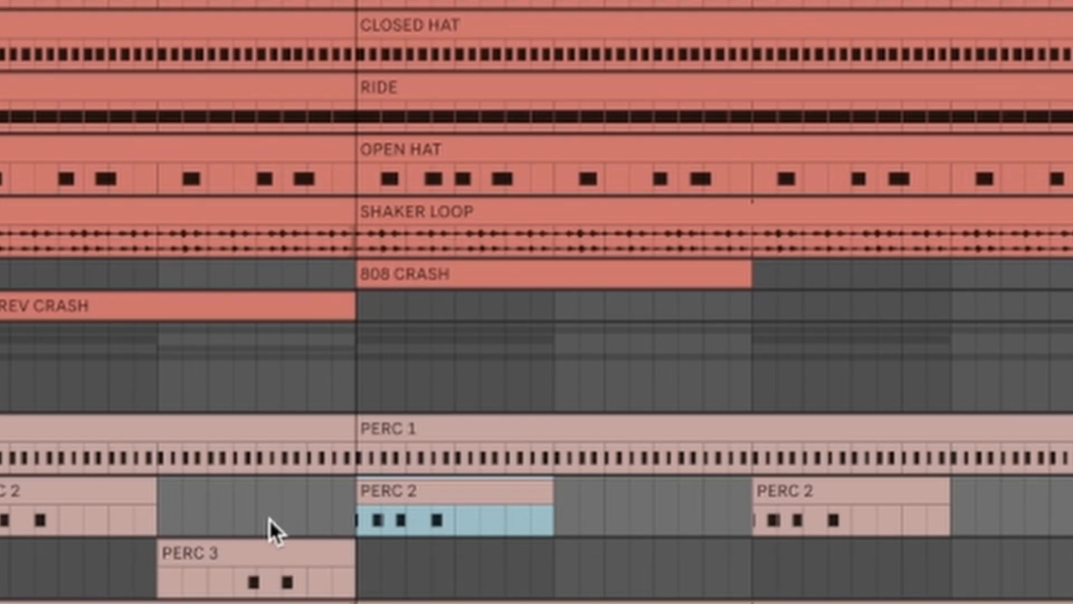
click(251, 544)
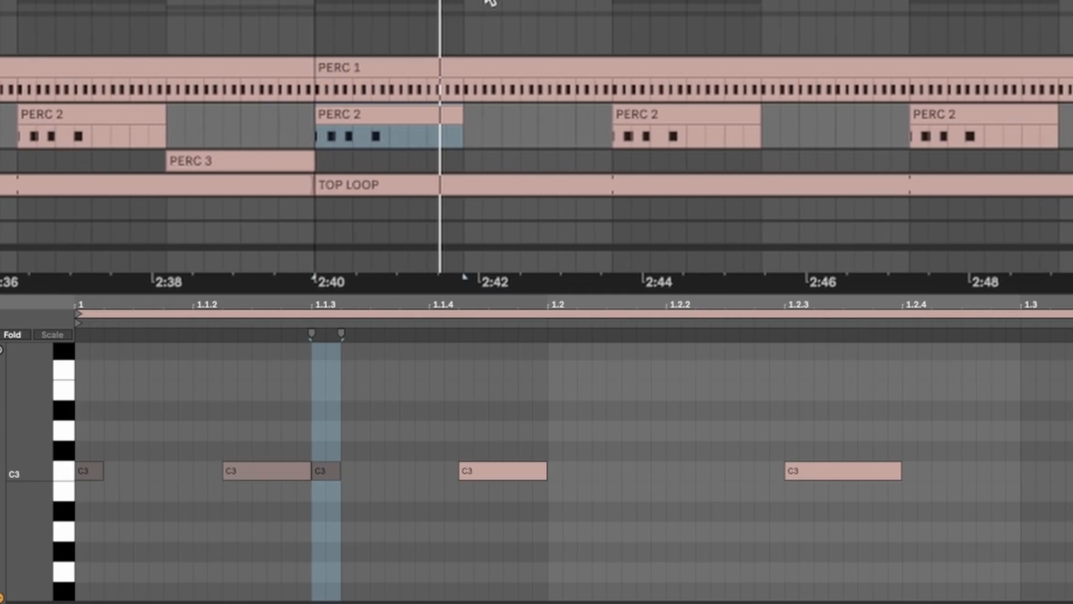
key(minus)
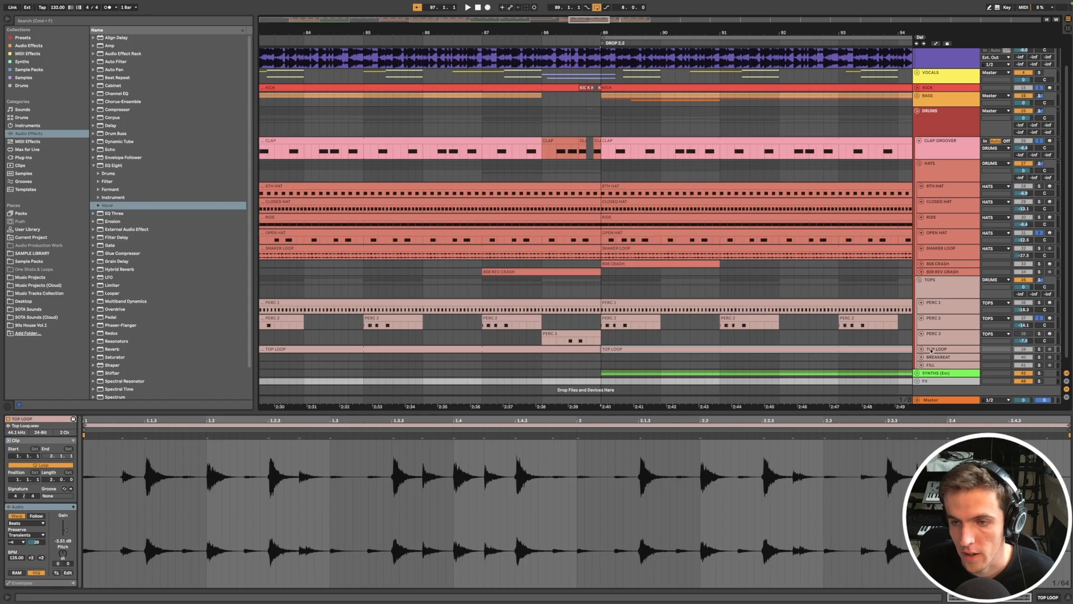
- Unfold the TOP LOOP track and select the first BREAKBEAT clip at BREAK 2.1
click(922, 349)
scroll(651, 351, down, 5)
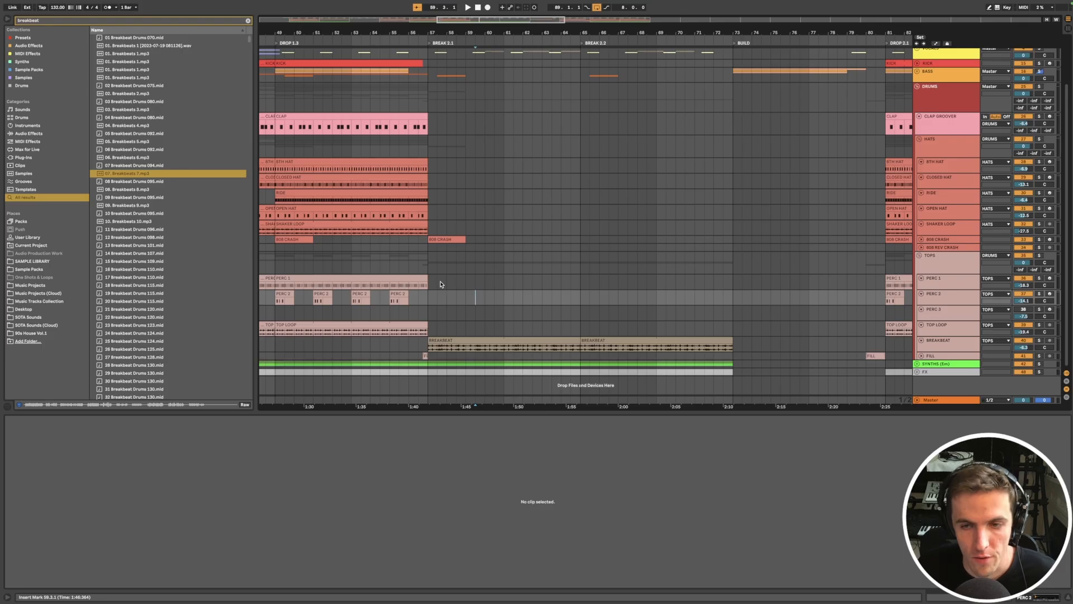
click(460, 338)
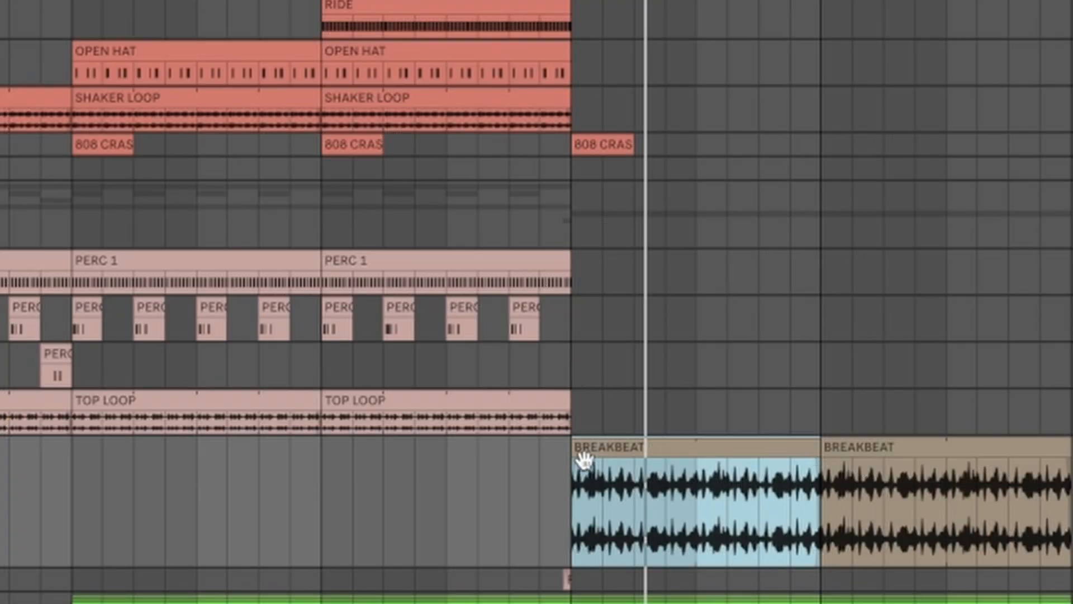
drag(584, 459, 175, 487)
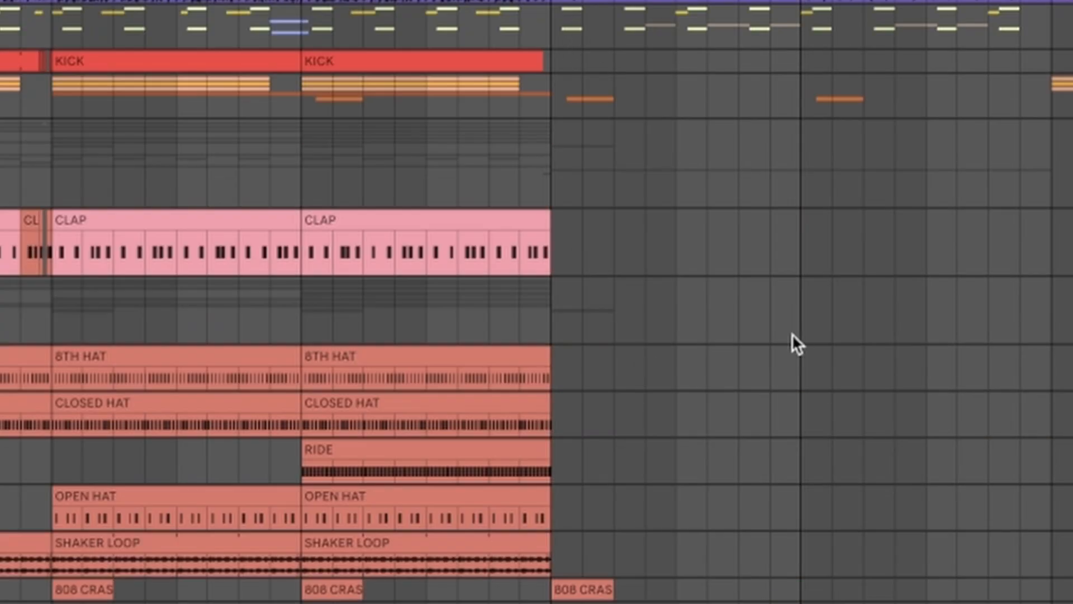
scroll(791, 347, down, 5)
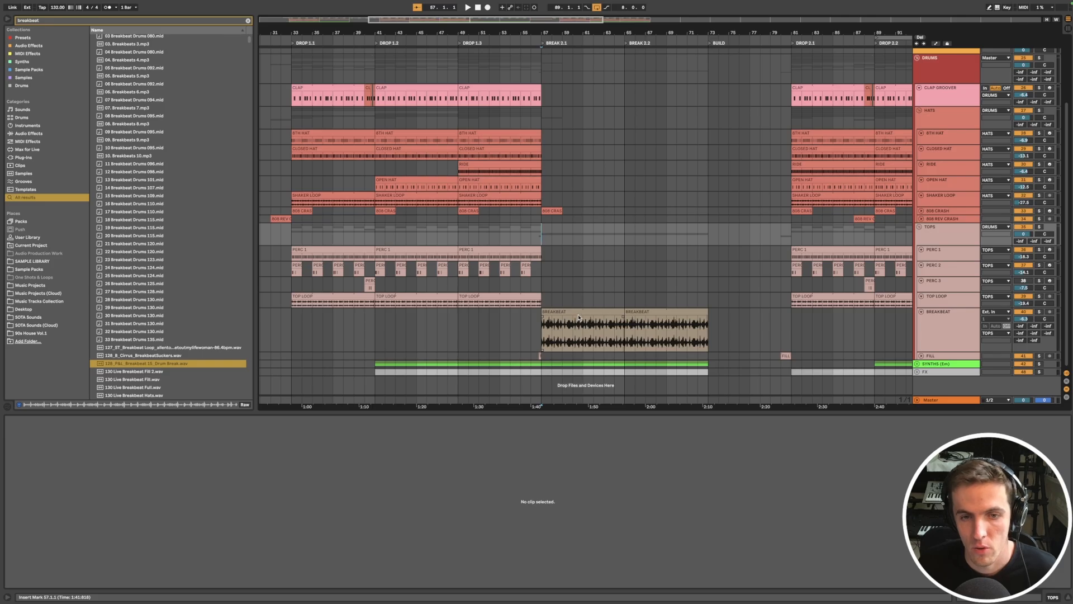
click(578, 313)
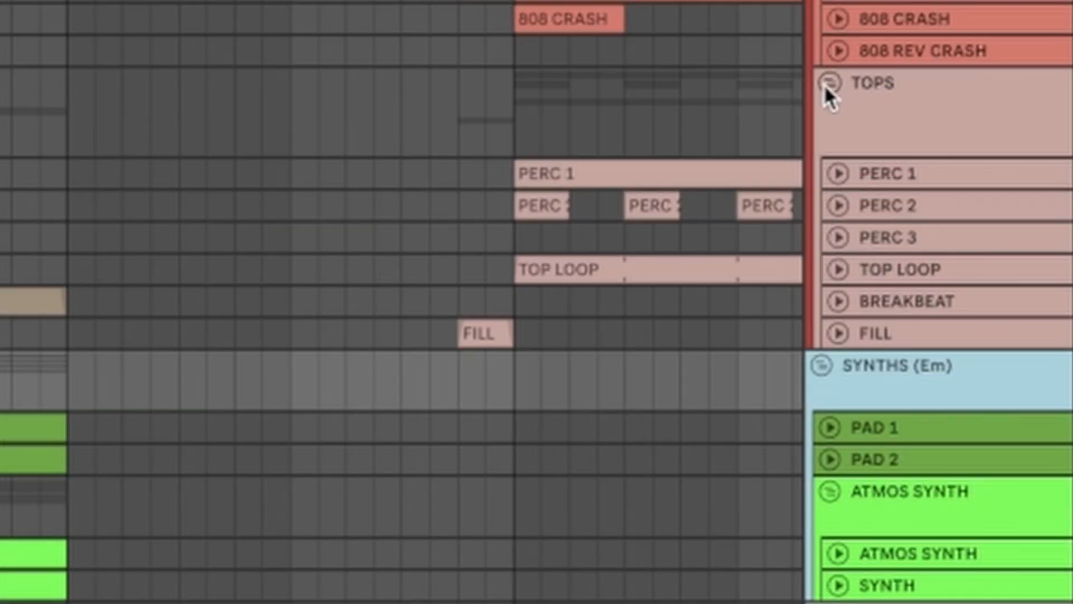
- Fold the TOPS group and unfold the pad and atmos synth tracks in the SYNTHS (Em) group
click(918, 260)
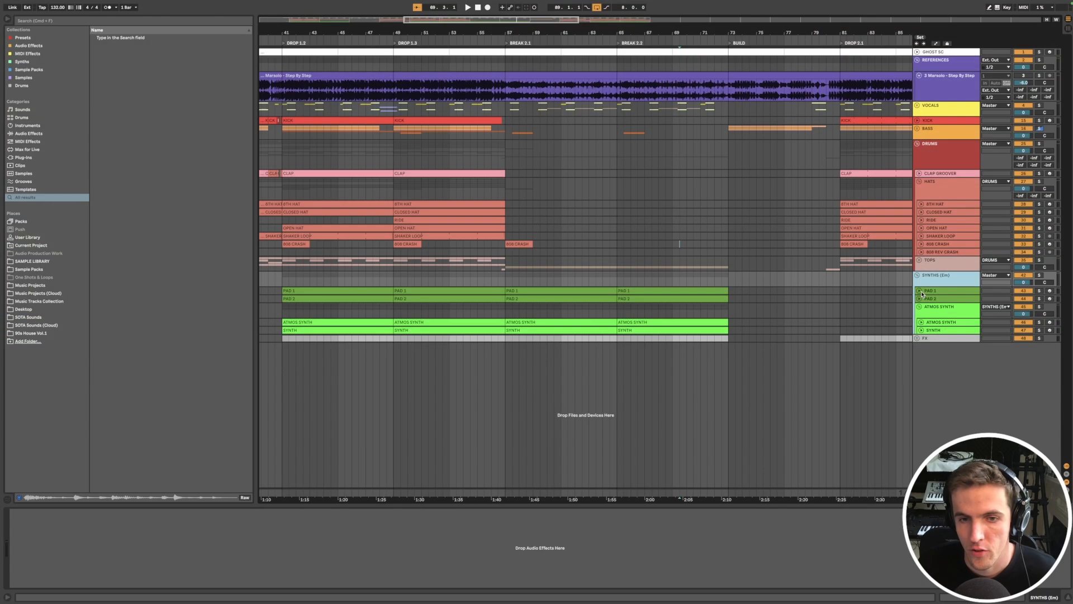
click(829, 205)
click(920, 307)
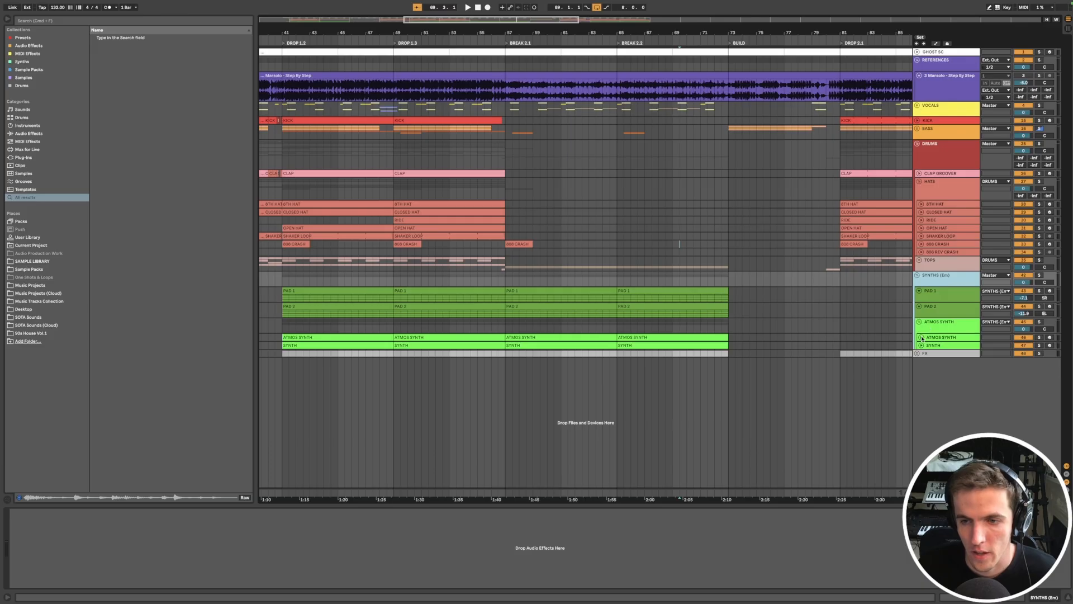
click(921, 338)
- Open the PAD 1 clip at BREAK 2.1 and audition its E2, B2, E3 and B3 notes
click(509, 290)
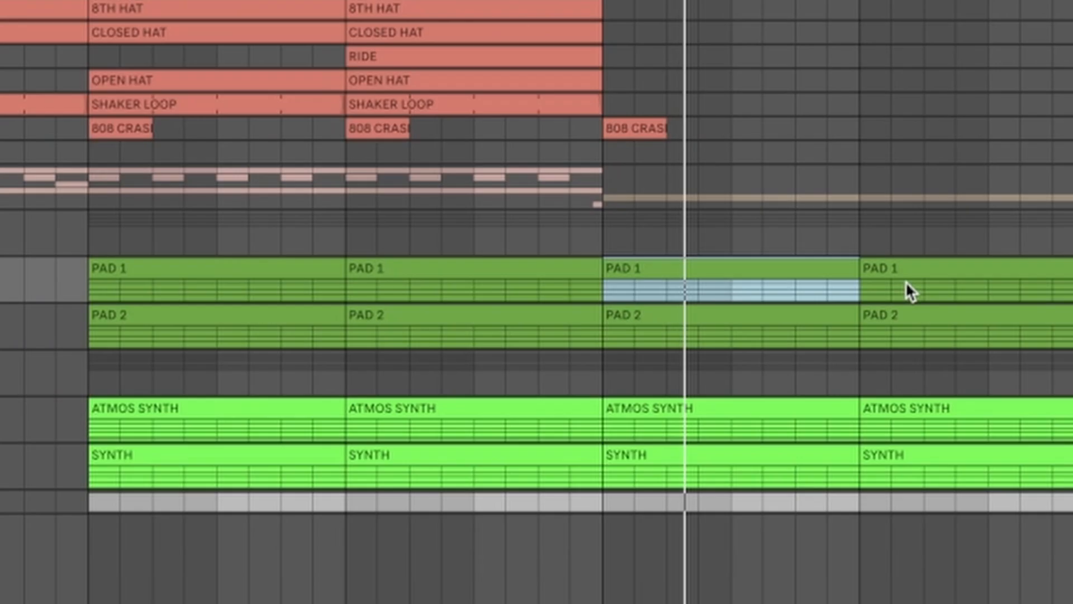
click(914, 267)
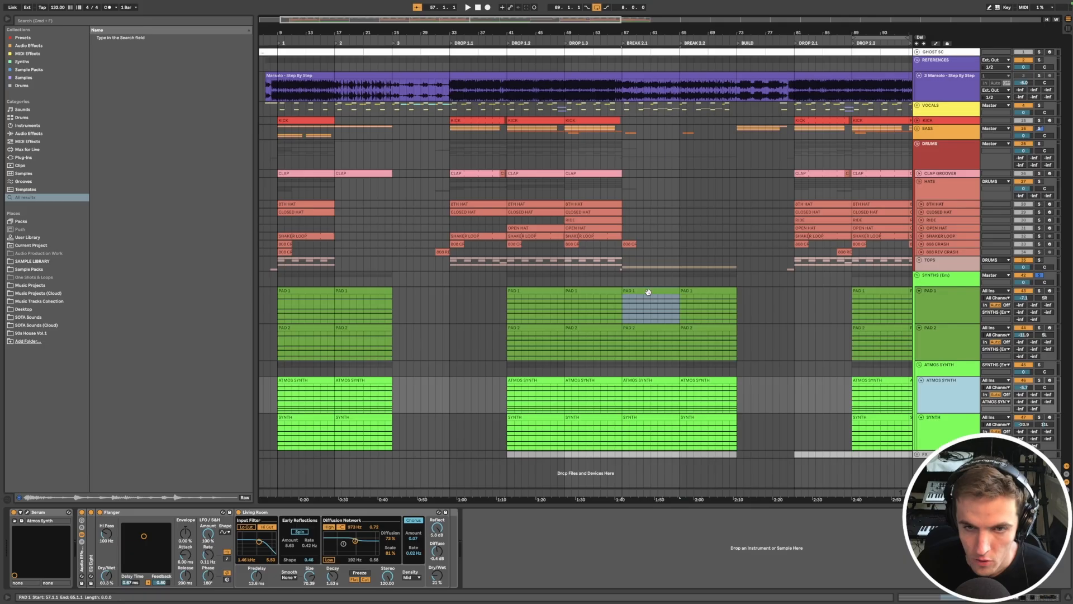
double_click(647, 291)
scroll(396, 560, down, 3)
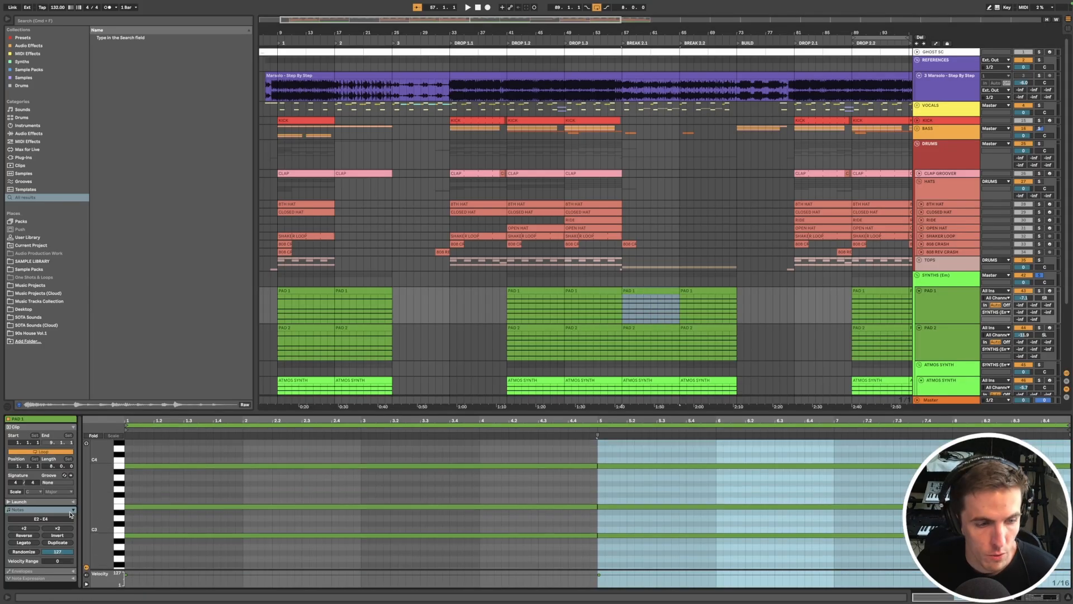
mouse_move(99, 512)
mouse_down()
mouse_move(83, 508)
mouse_move(101, 514)
mouse_up()
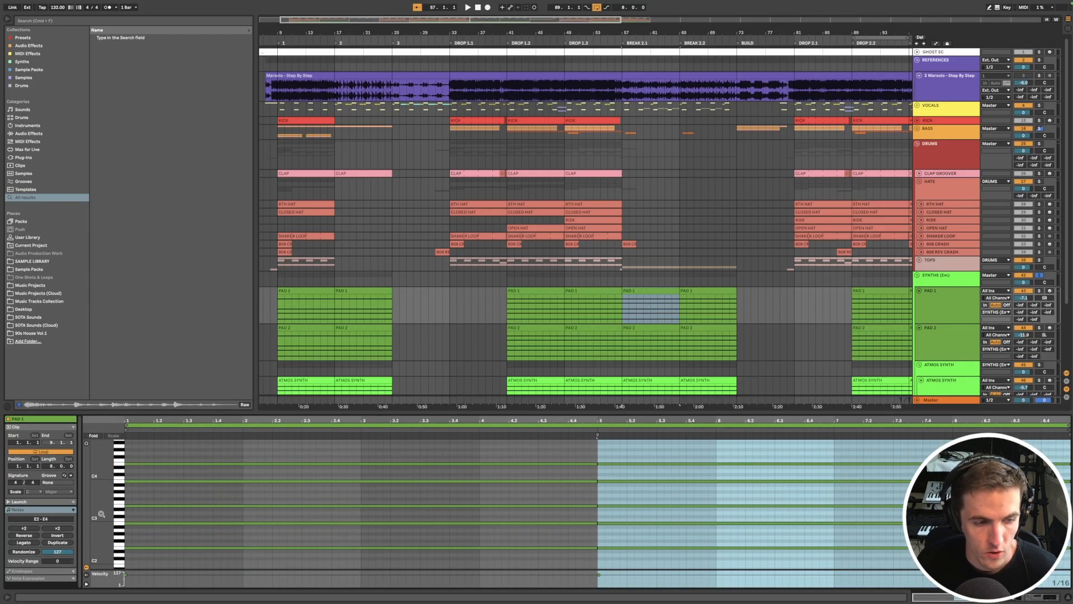
drag(101, 514, 105, 515)
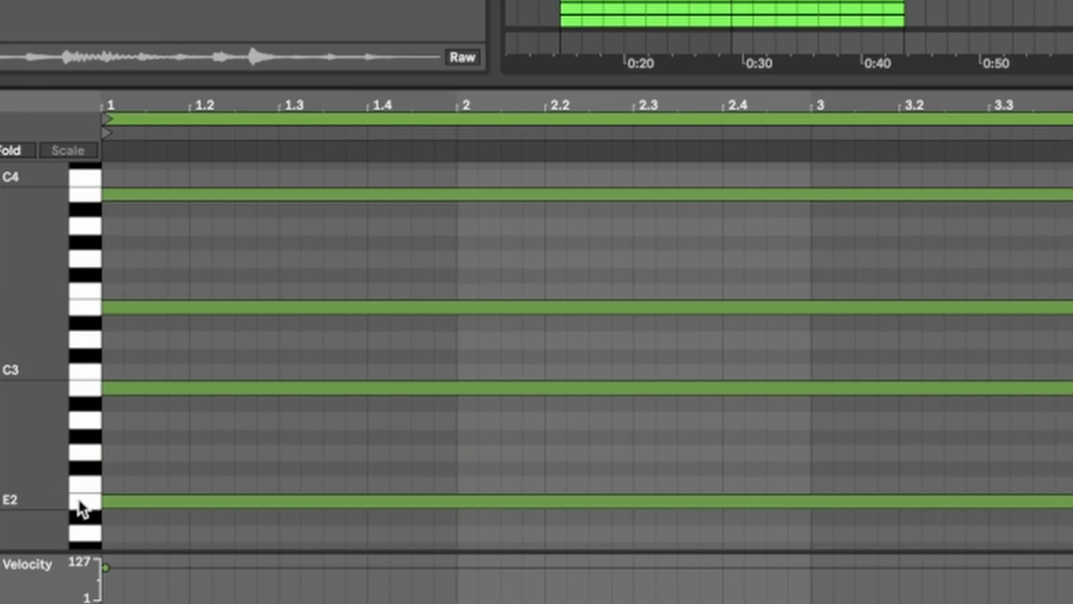
click(79, 497)
click(82, 387)
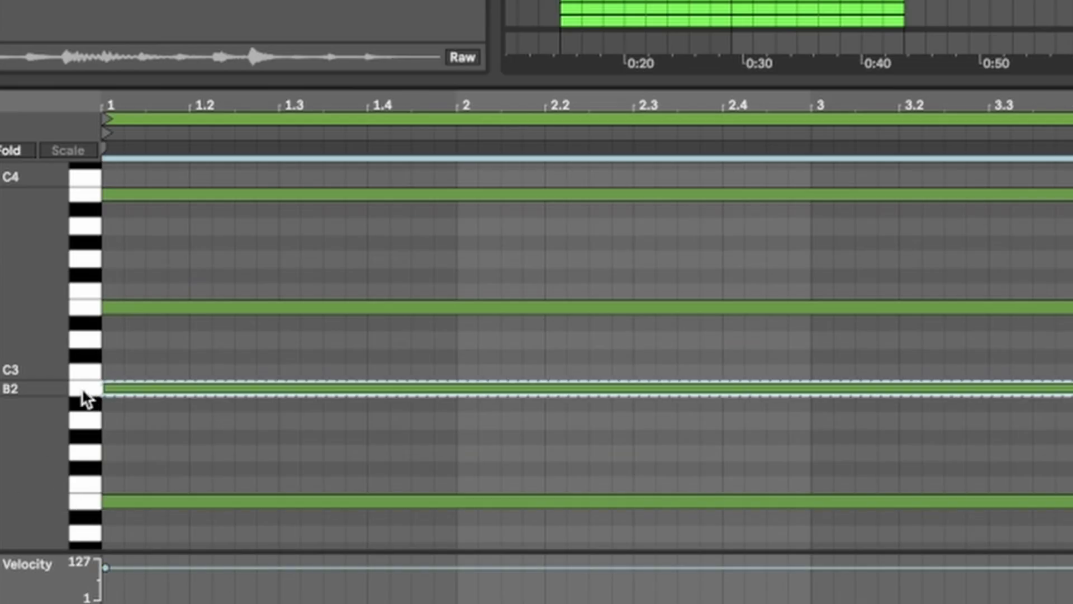
click(82, 307)
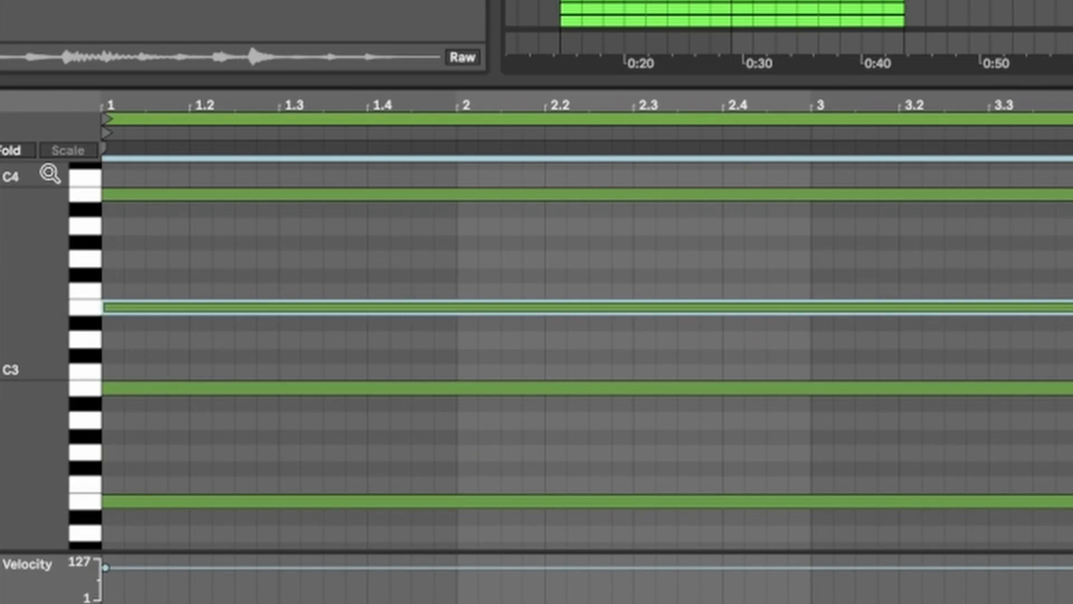
click(82, 196)
scroll(83, 223, up, 10)
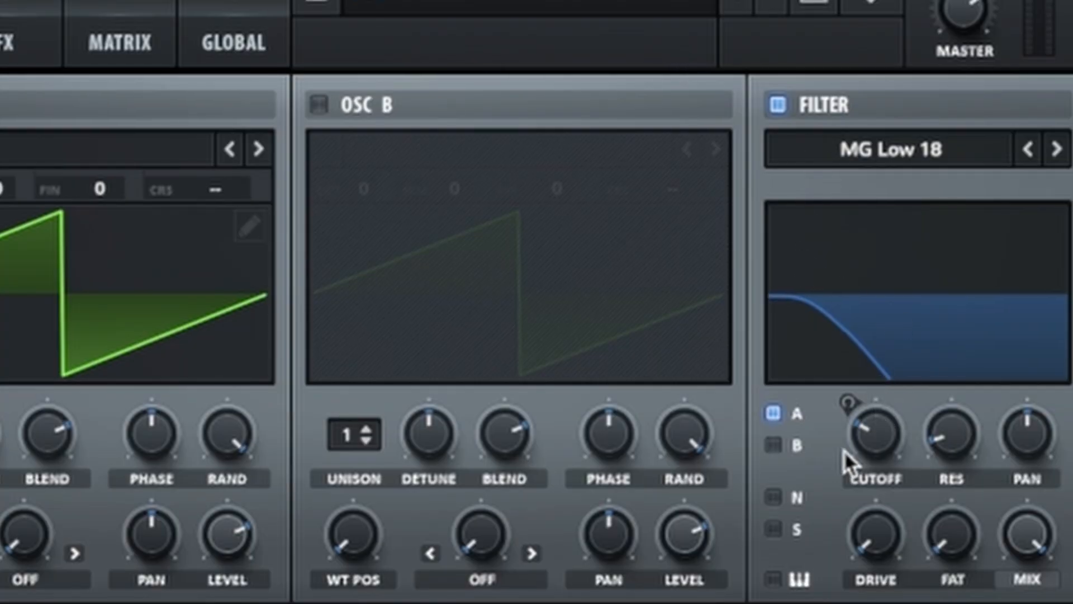
- Examine PAD 1's Serum filter cutoff and compare the device chains of PAD 1 and PAD 2
drag(845, 448, 845, 429)
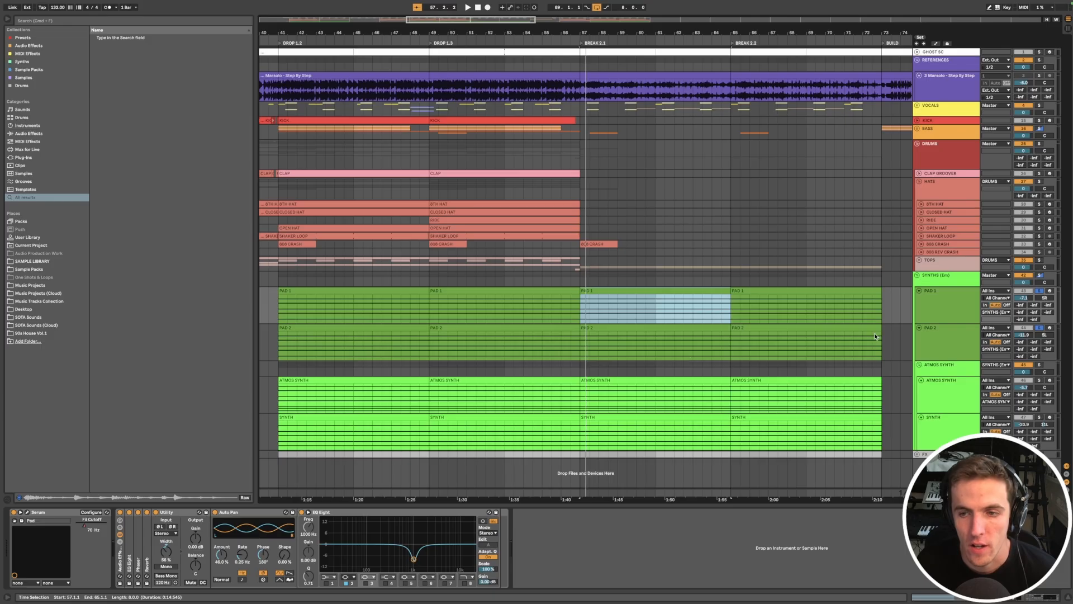
click(944, 336)
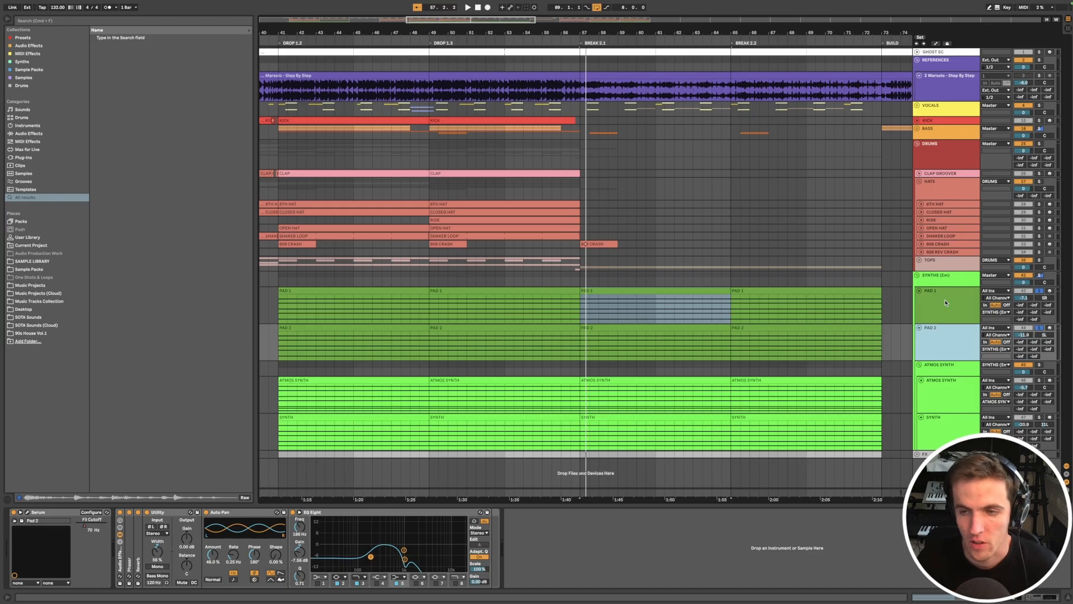
click(944, 300)
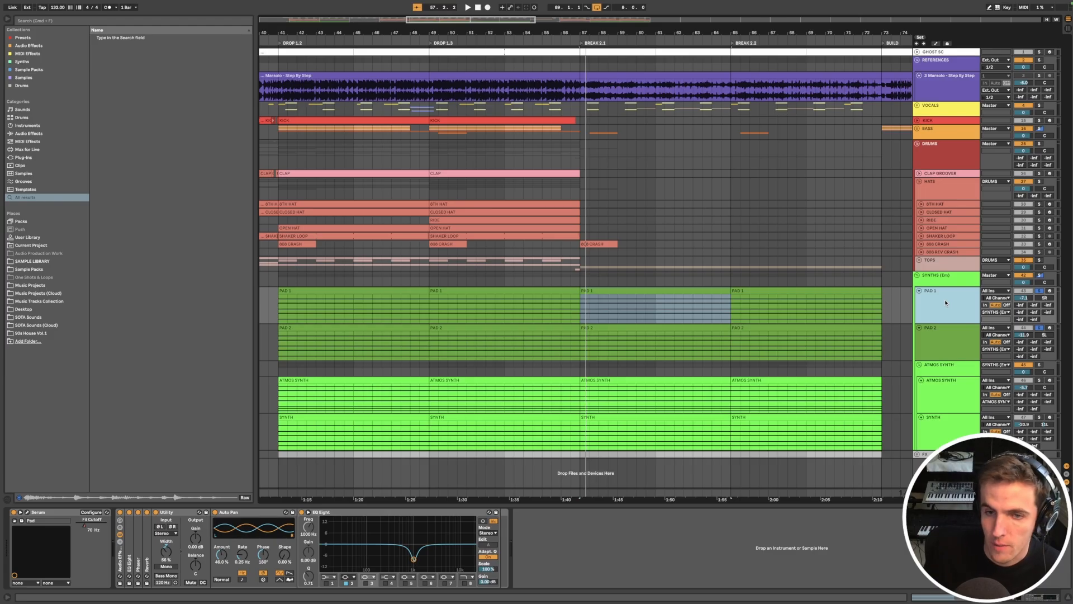
click(943, 344)
click(940, 313)
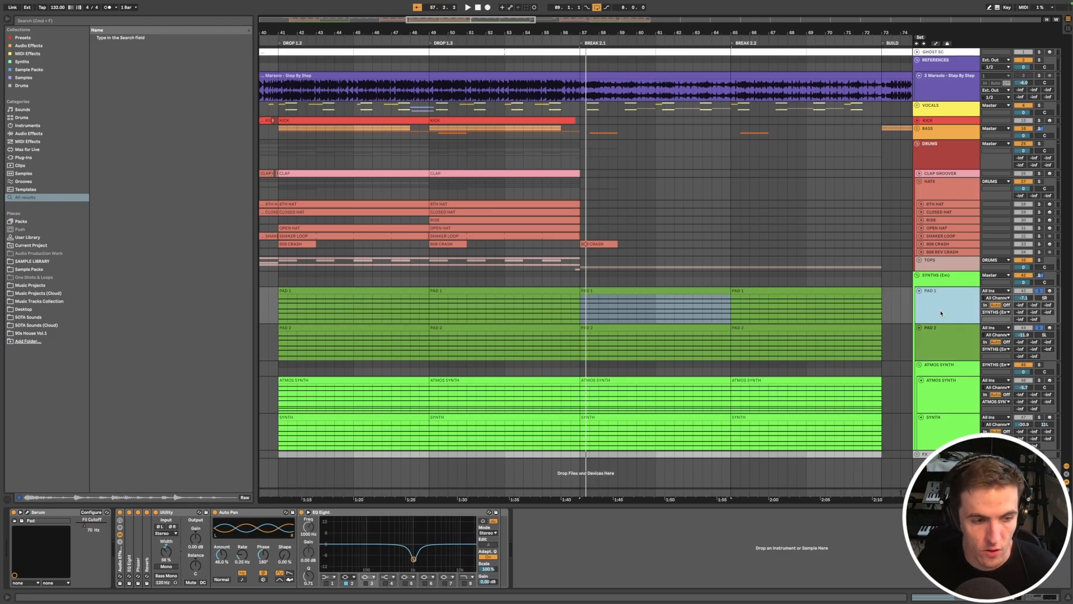
click(944, 343)
click(941, 313)
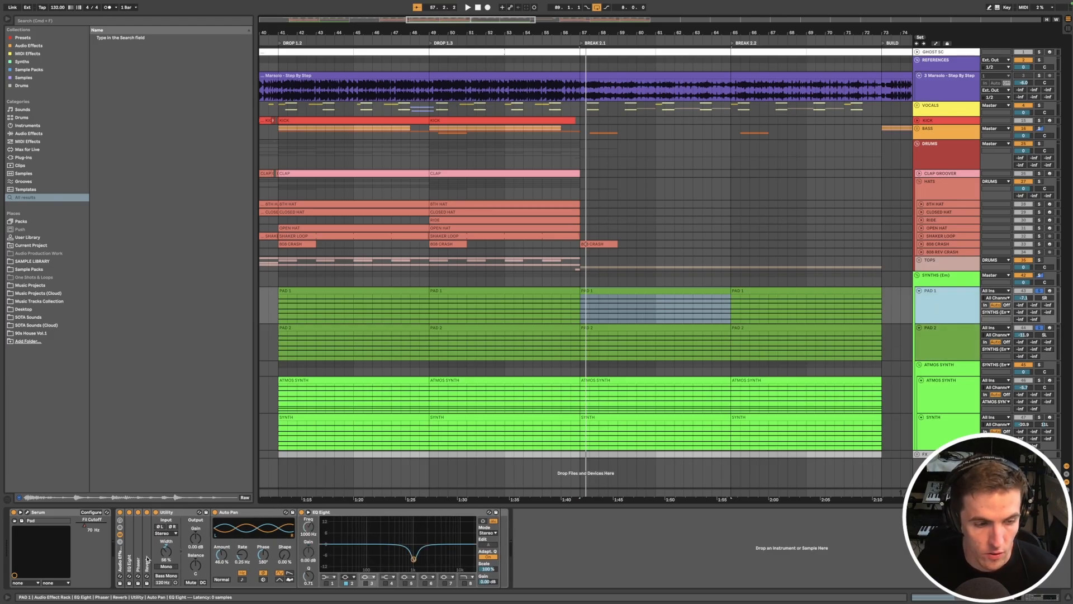
- Expand the first EQ Eight in PAD 1's device chain and select the PAD 1 and PAD 2 tracks
double_click(129, 560)
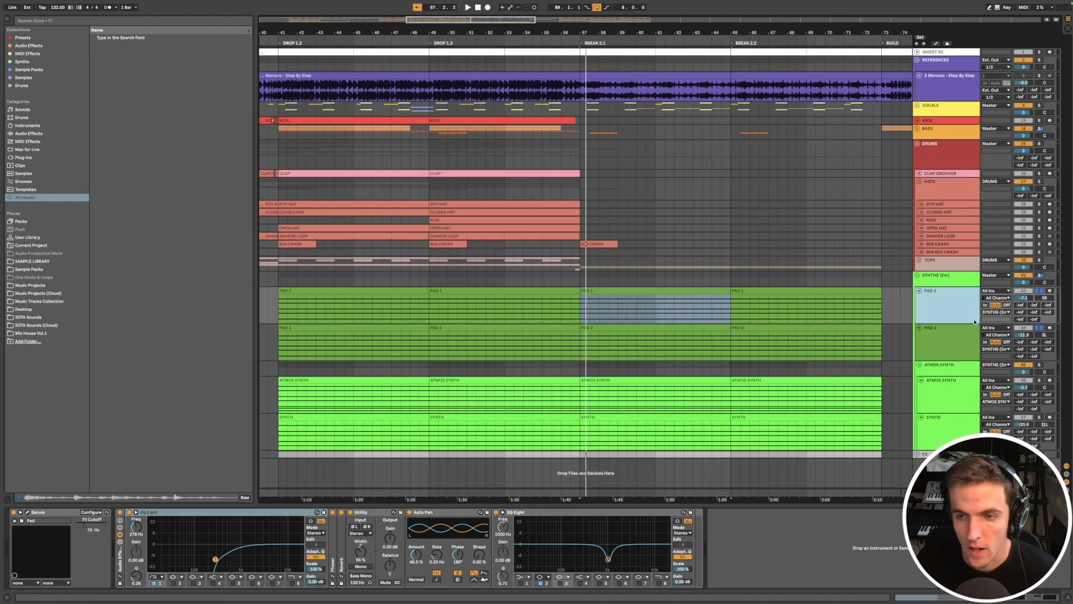
click(934, 350)
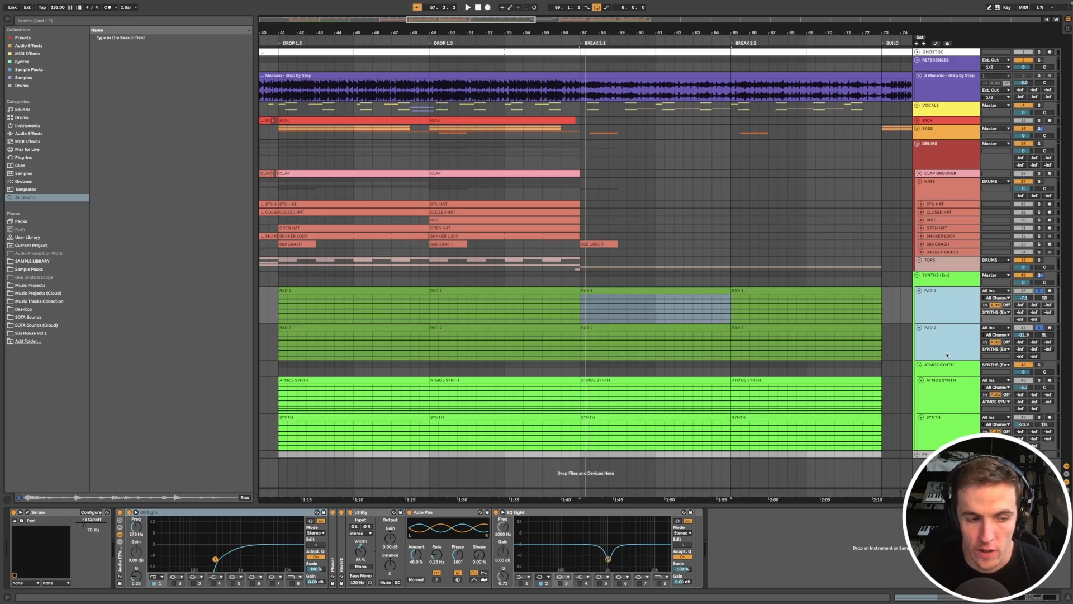
click(947, 355)
click(935, 297)
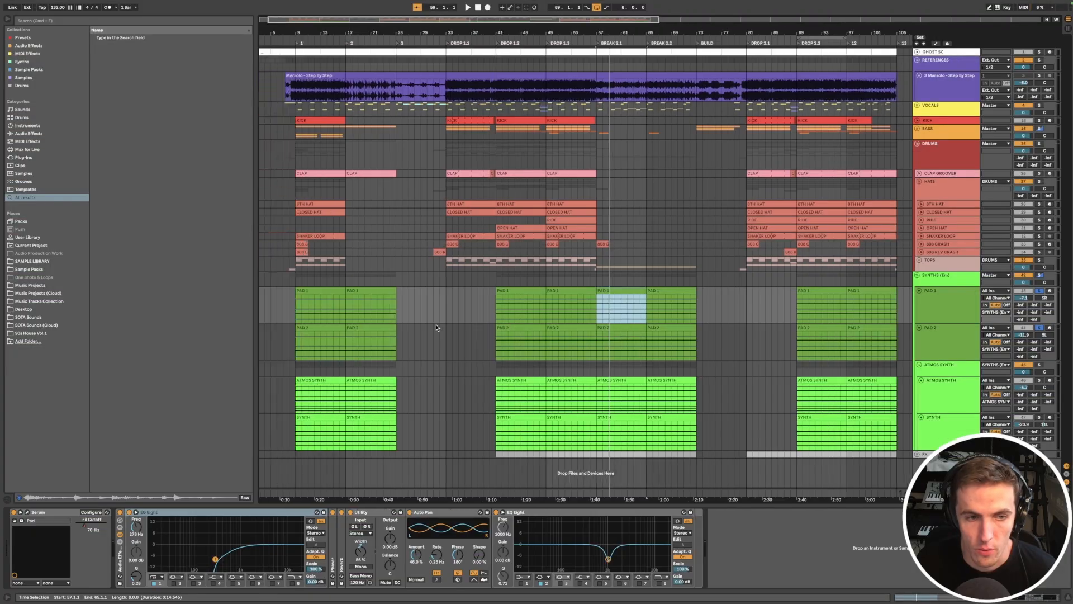
- Select the PAD 1 clip at bar 9 and examine the tracks inside the ATMOS SYNTH group
click(341, 293)
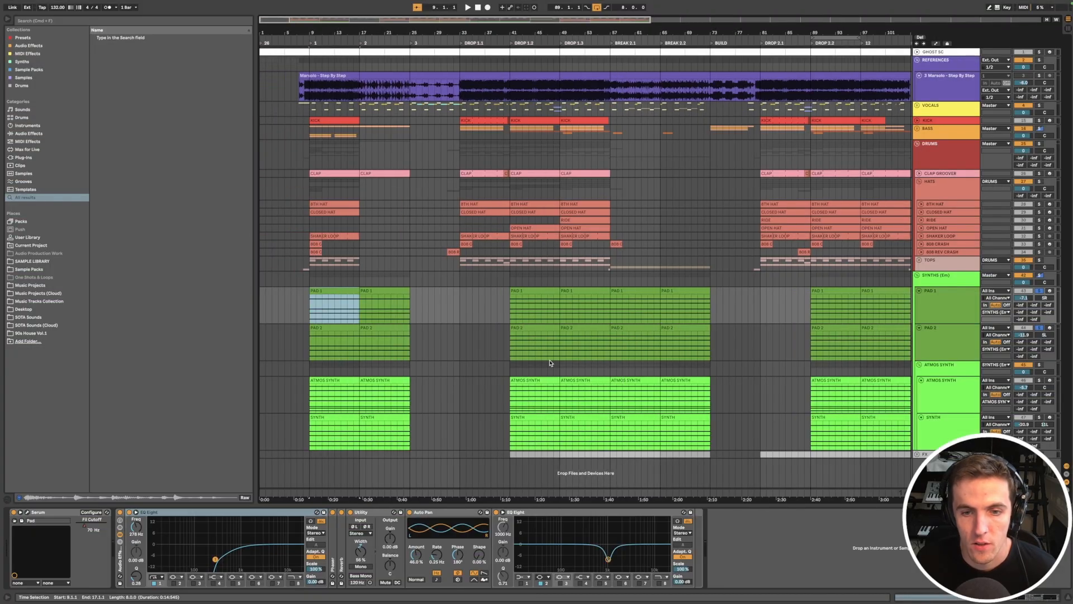
scroll(626, 366, up, 5)
click(919, 365)
click(919, 365)
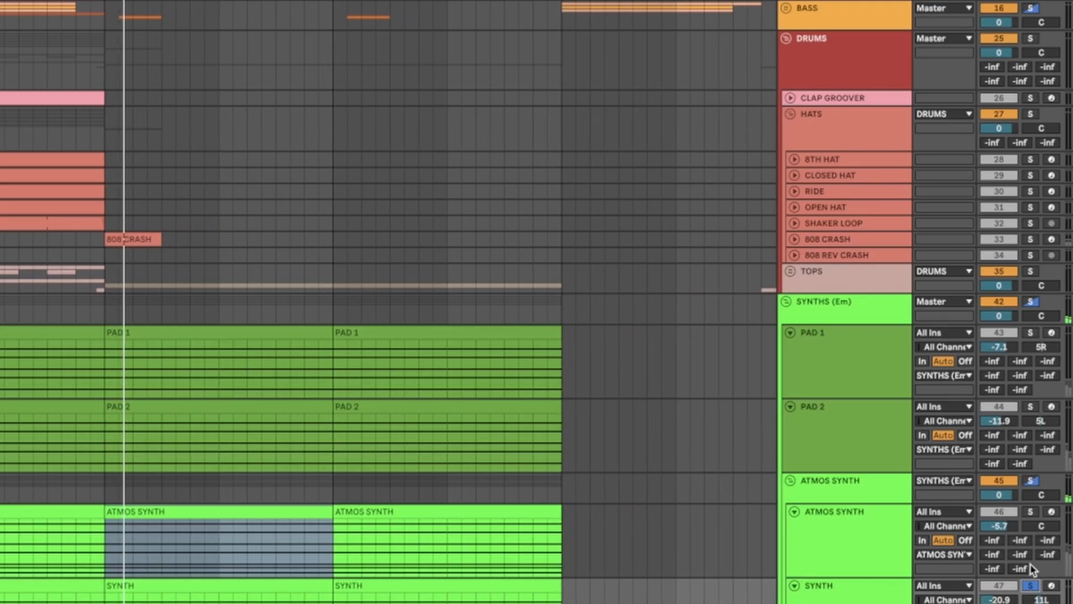
- Solo PAD 2 and PAD 1 together with the atmos synths and examine the layers around BREAK 2.1
click(1031, 407)
click(1030, 332)
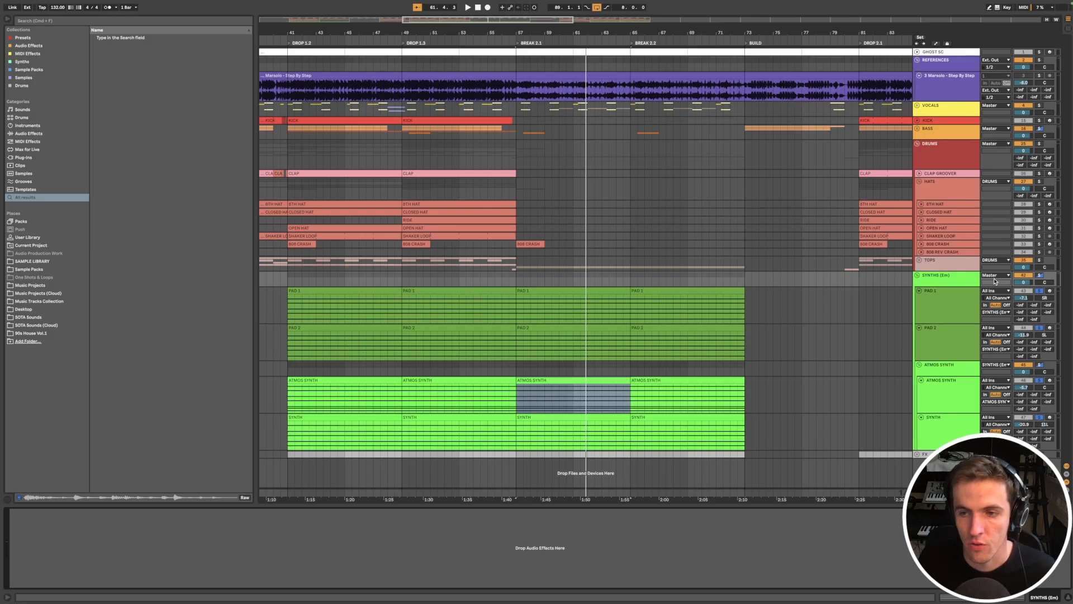
click(971, 297)
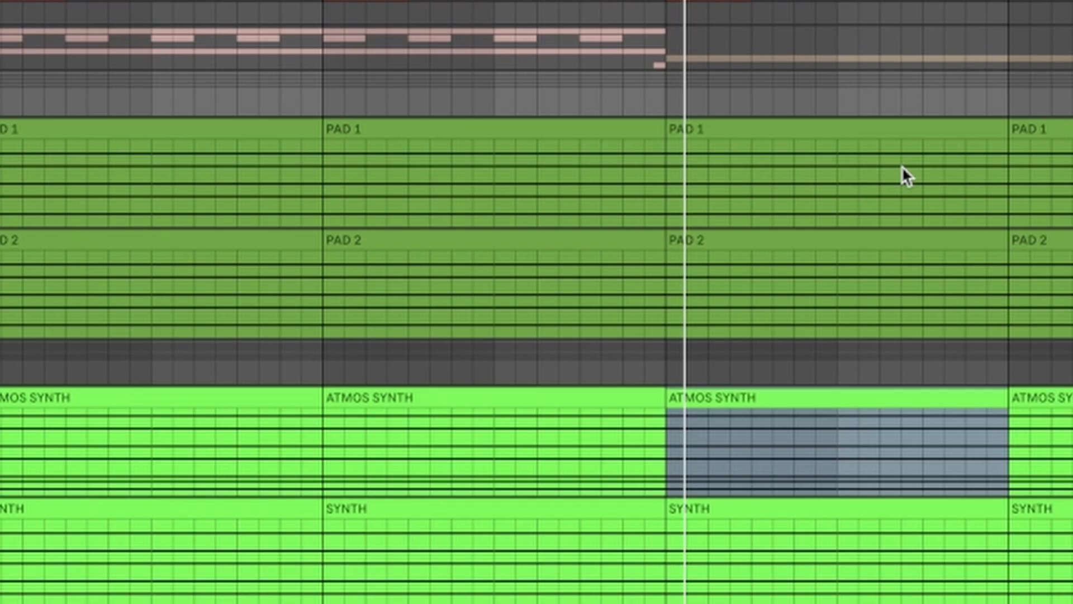
scroll(658, 304, down, 5)
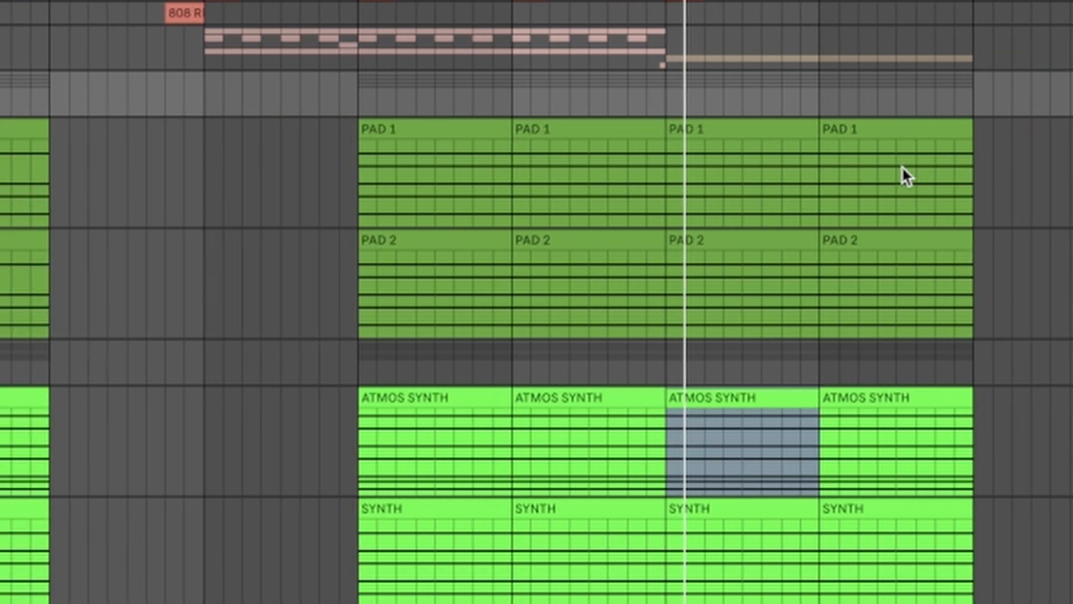